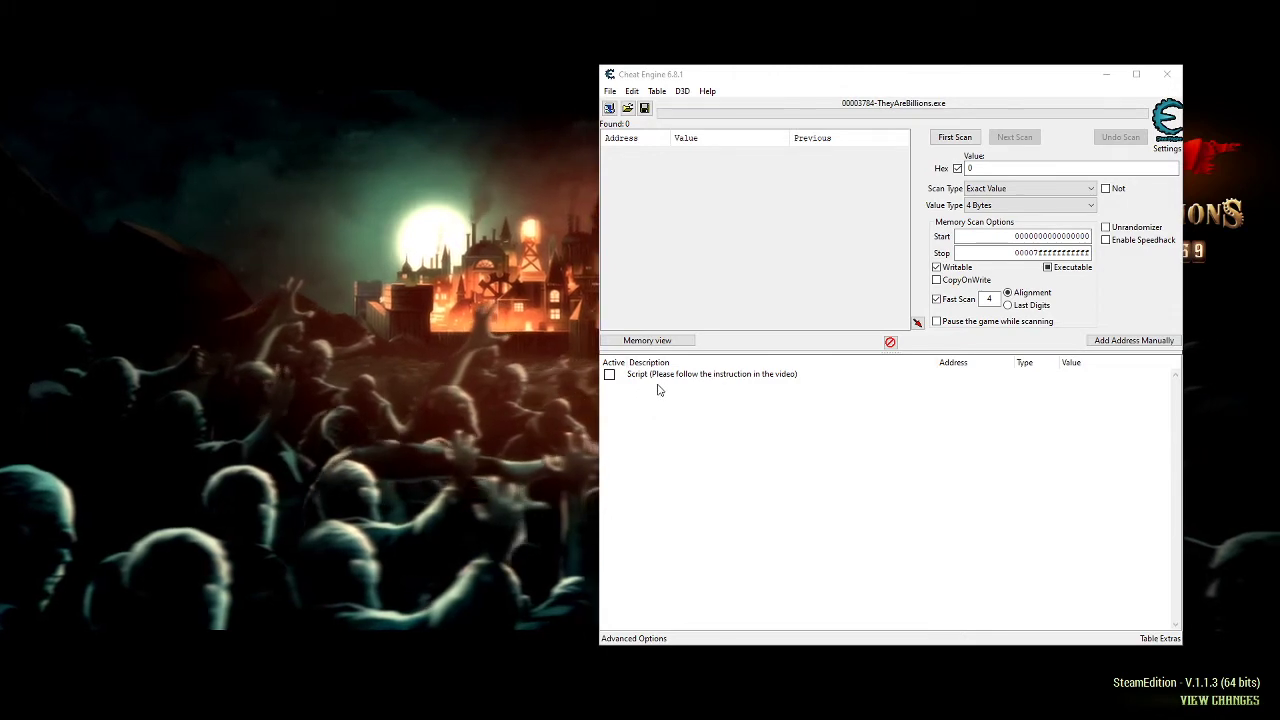
Step: Return Cheat Engine over the They Are Billions main menu and move its window to the screen centre
key(alt+Tab)
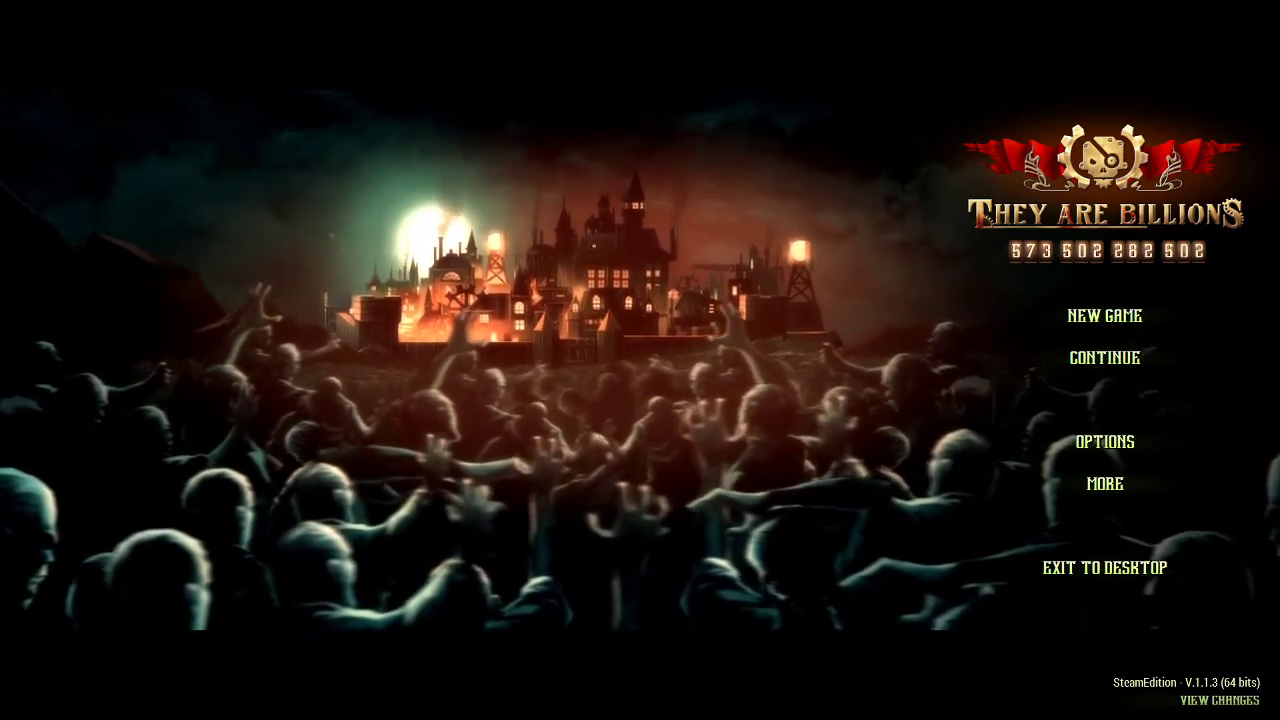
key(alt+Tab)
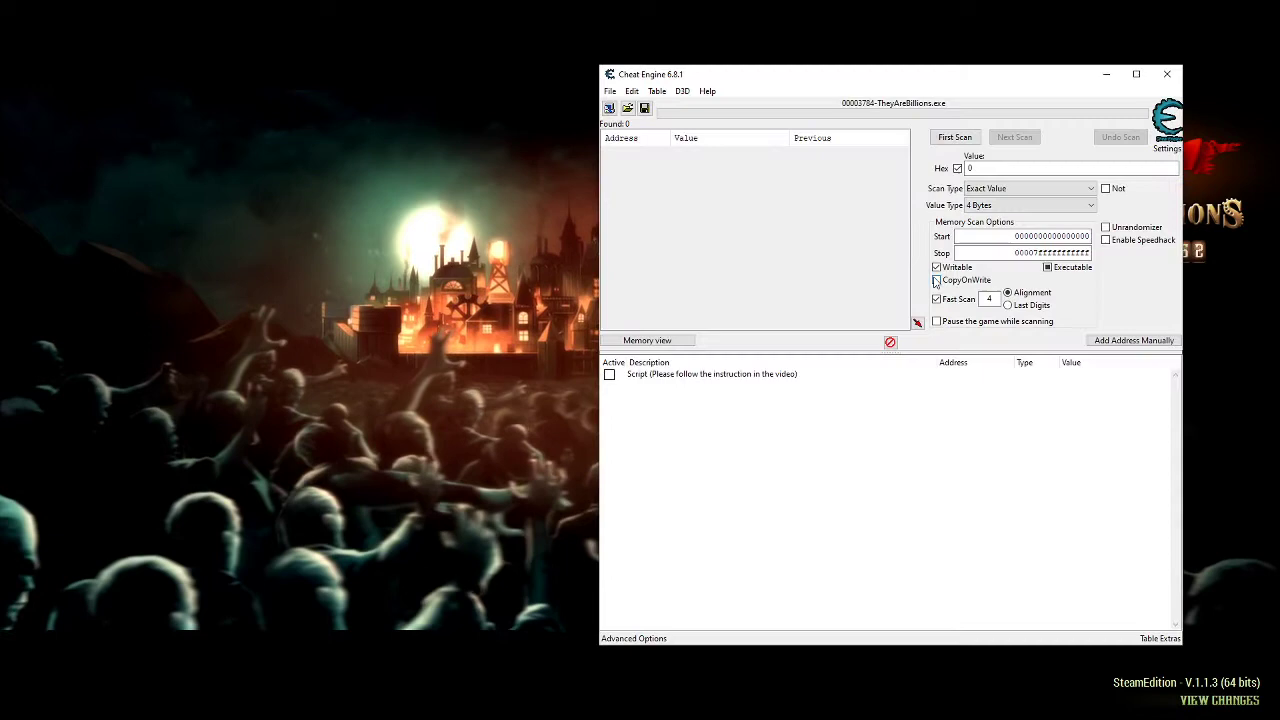
drag(812, 68, 583, 89)
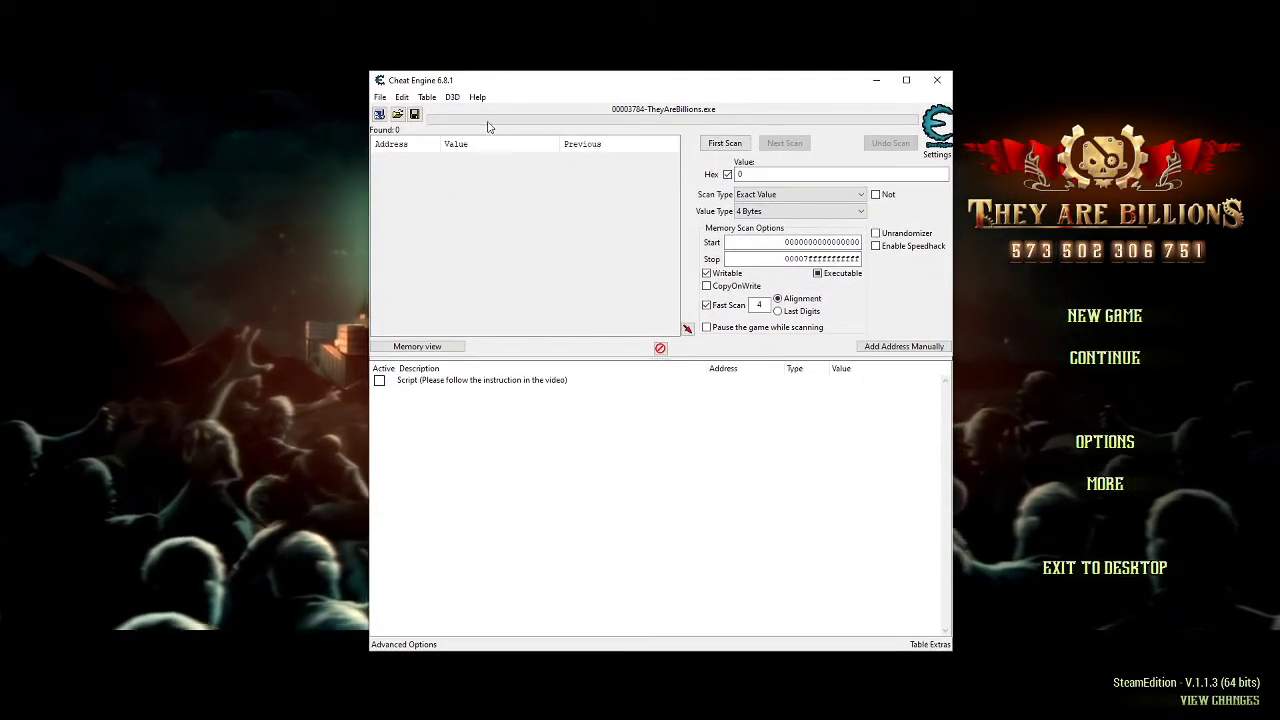
Step: Attach to TheyAreBillions.exe, enable the main script, and select the Ranger through Command Center entries
click(380, 116)
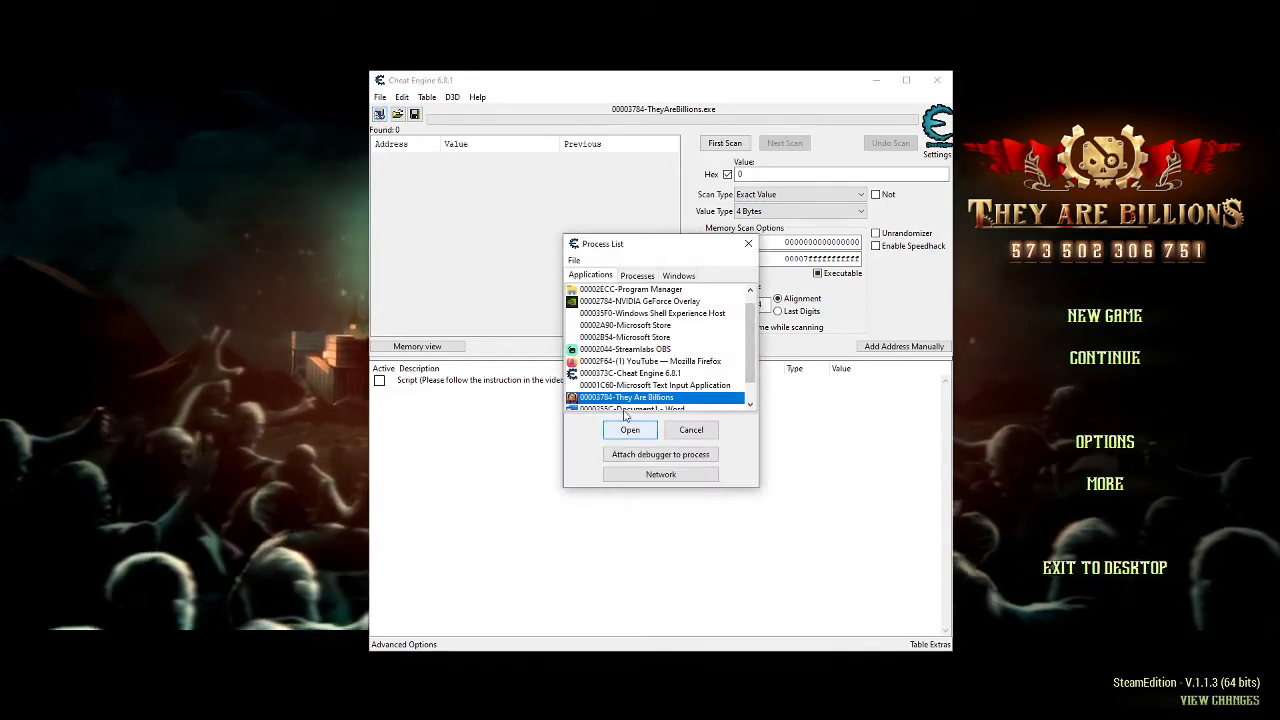
click(638, 436)
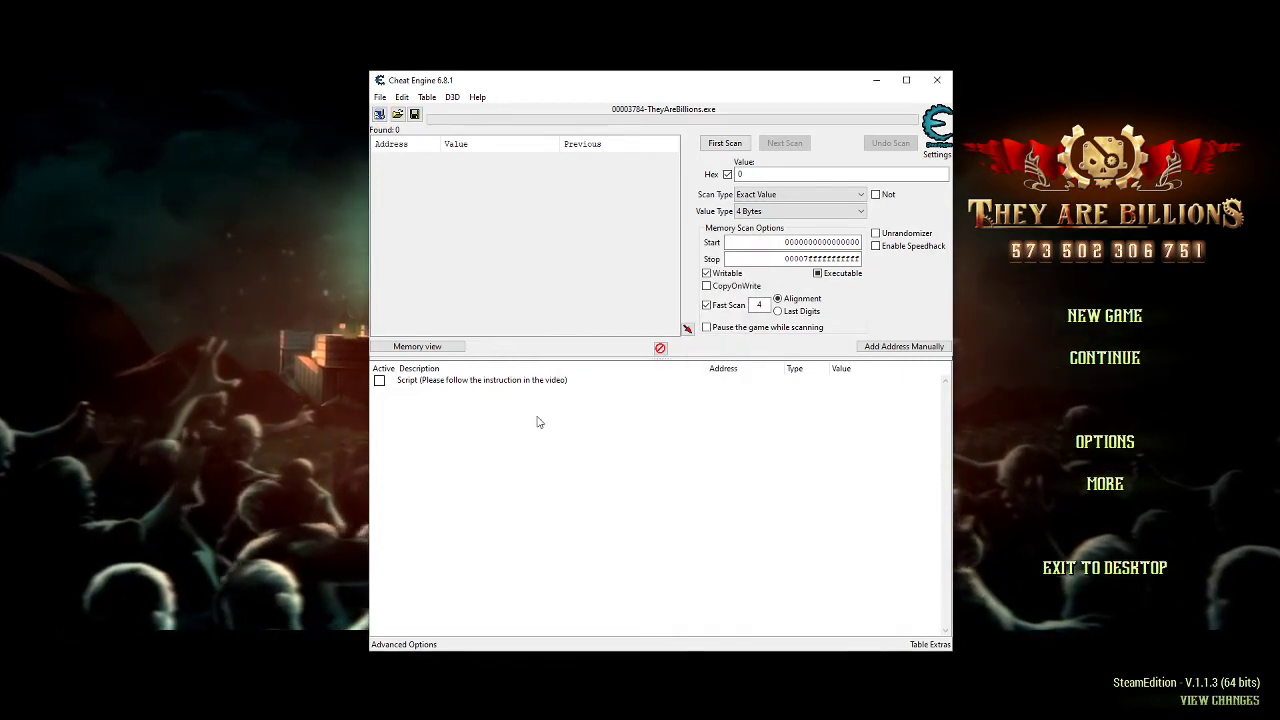
click(380, 381)
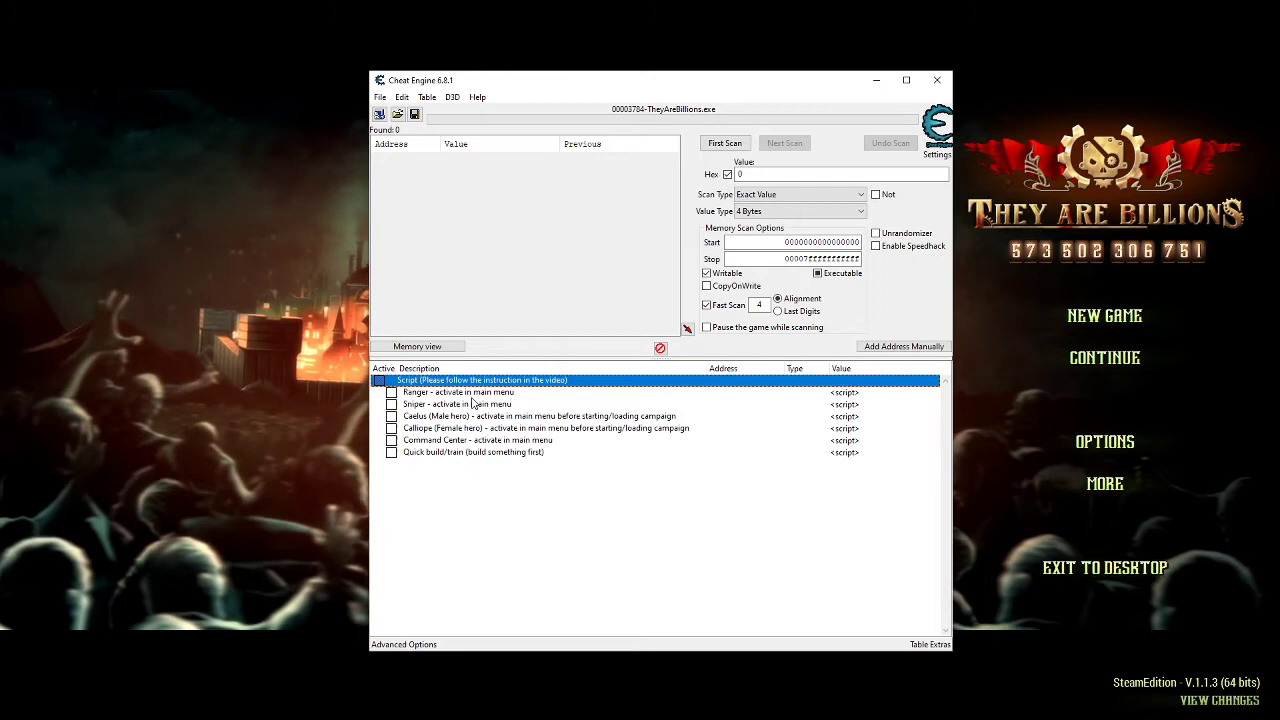
key(Down)
shift+click(489, 440)
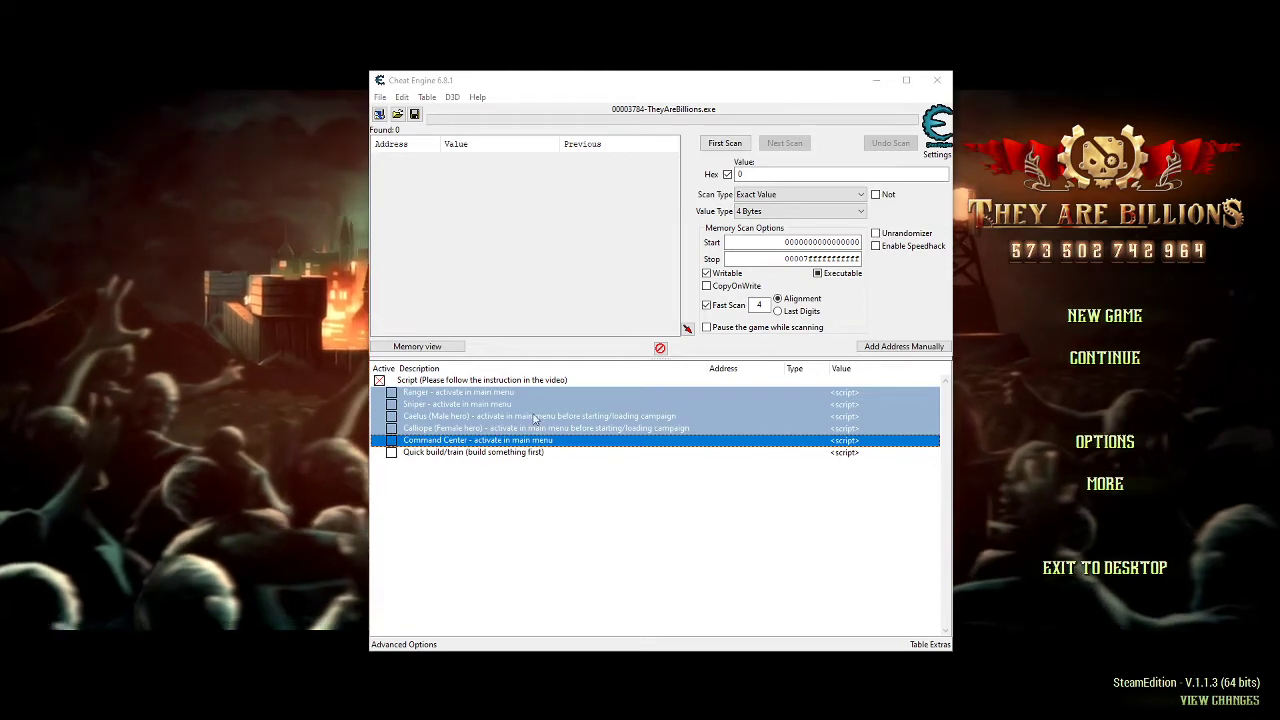
Step: Activate the Ranger, Sniper, Caelus, Calliope and Command Center scripts and review their entries, leaving Ranger Armor unchanged
key(space)
scroll(545, 470, down, 3)
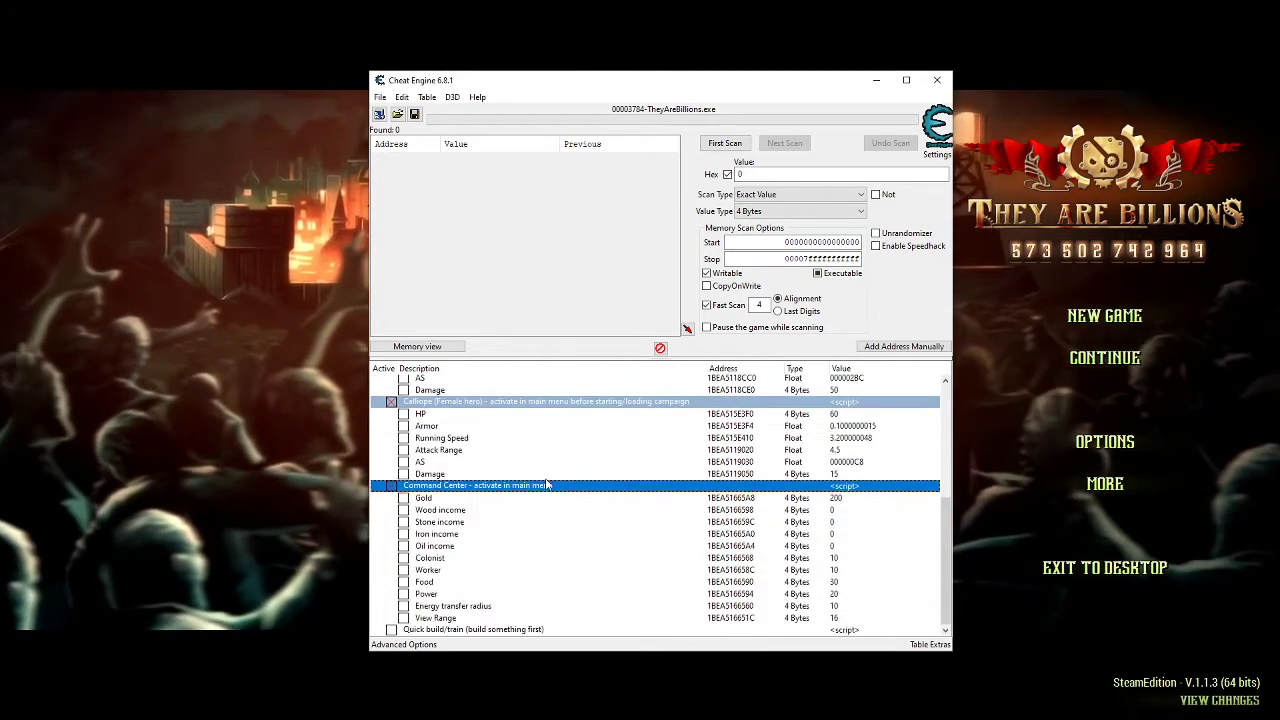
scroll(545, 485, up, 6)
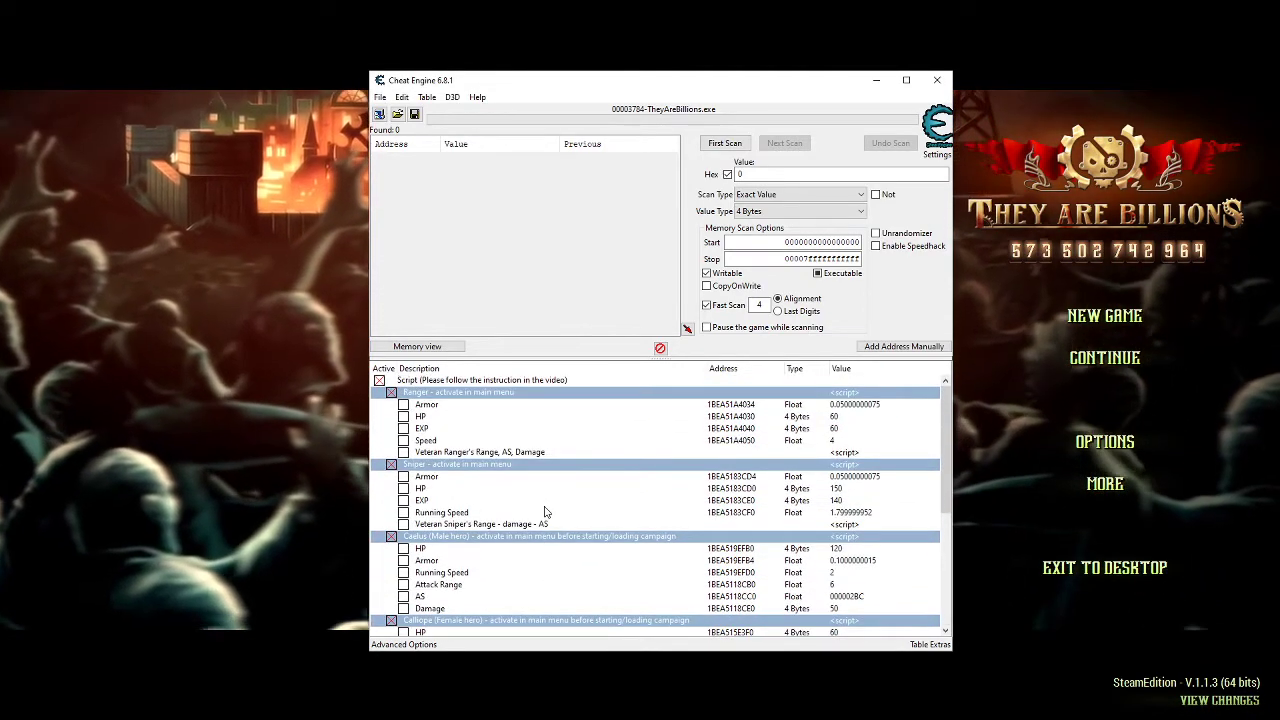
scroll(545, 510, down, 6)
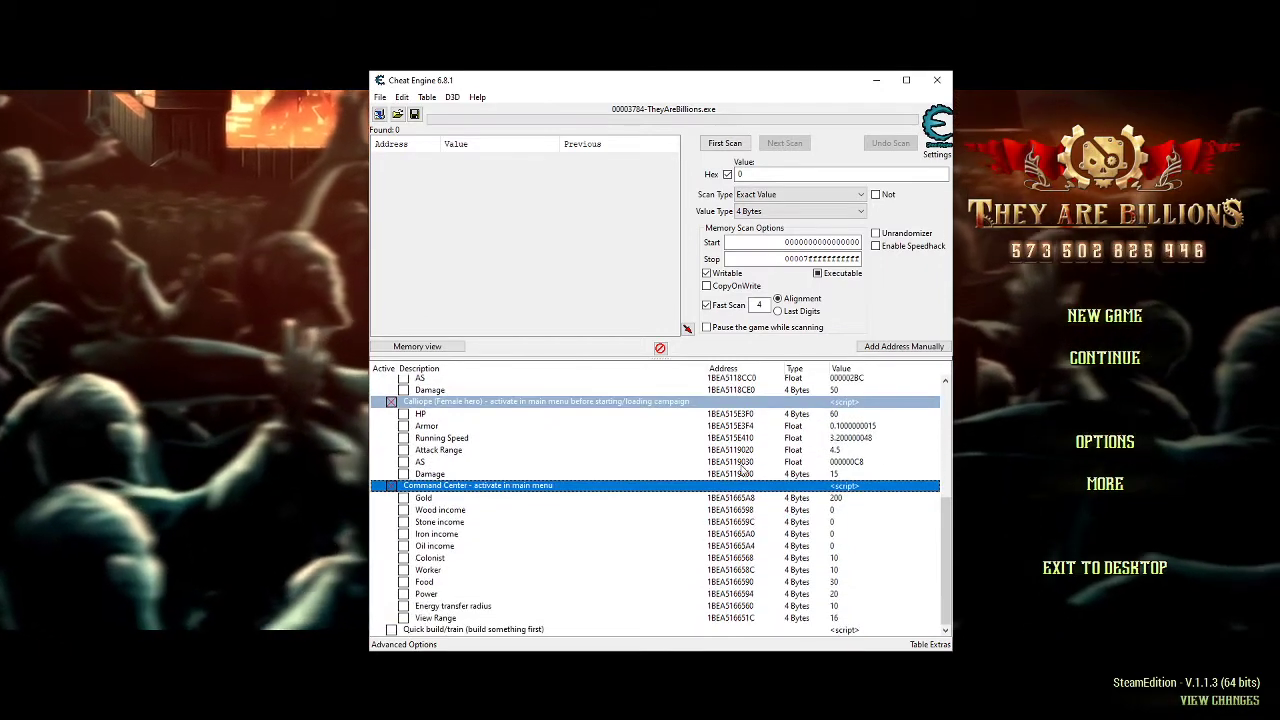
scroll(700, 470, up, 1)
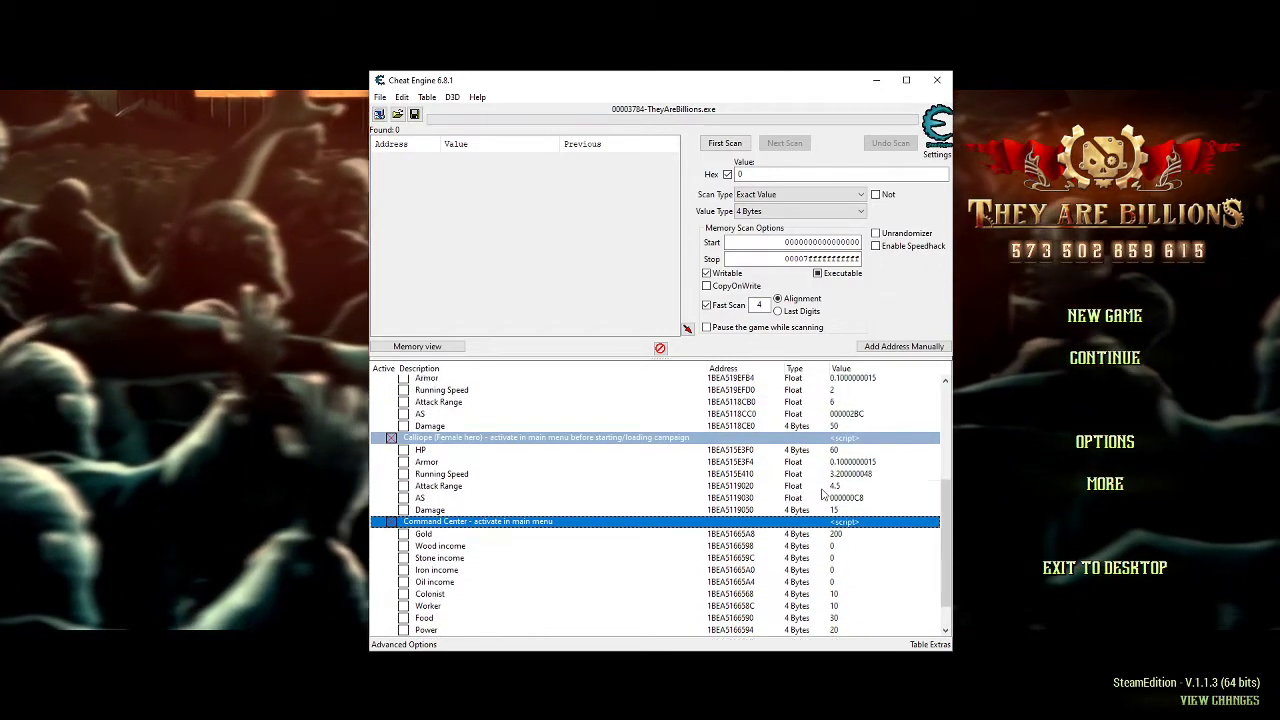
scroll(822, 494, up, 1)
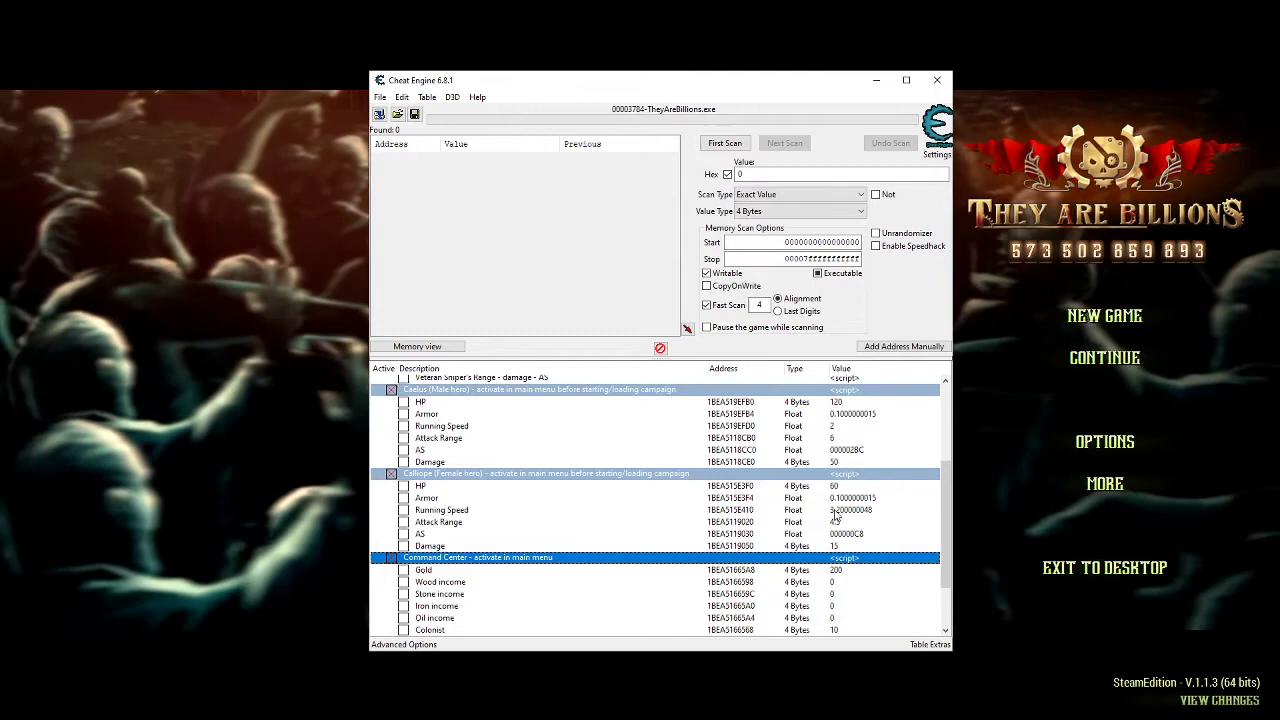
scroll(830, 510, up, 3)
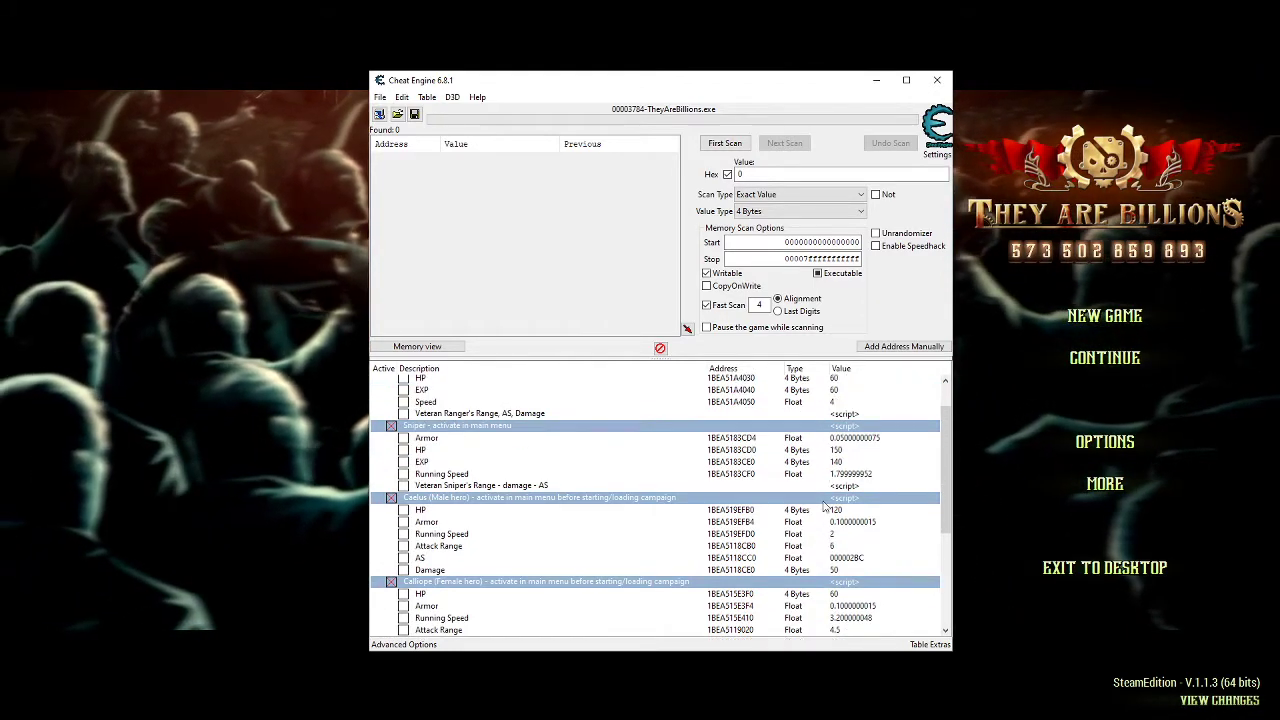
scroll(452, 529, up, 1)
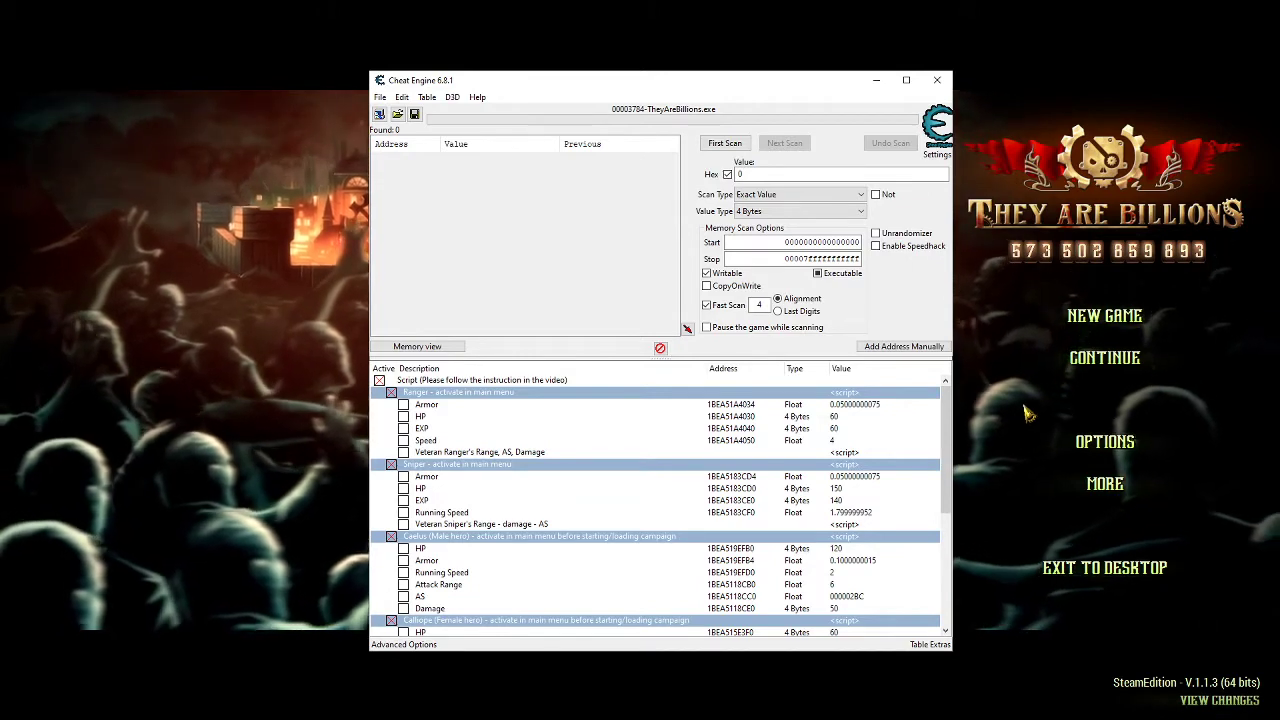
double_click(833, 405)
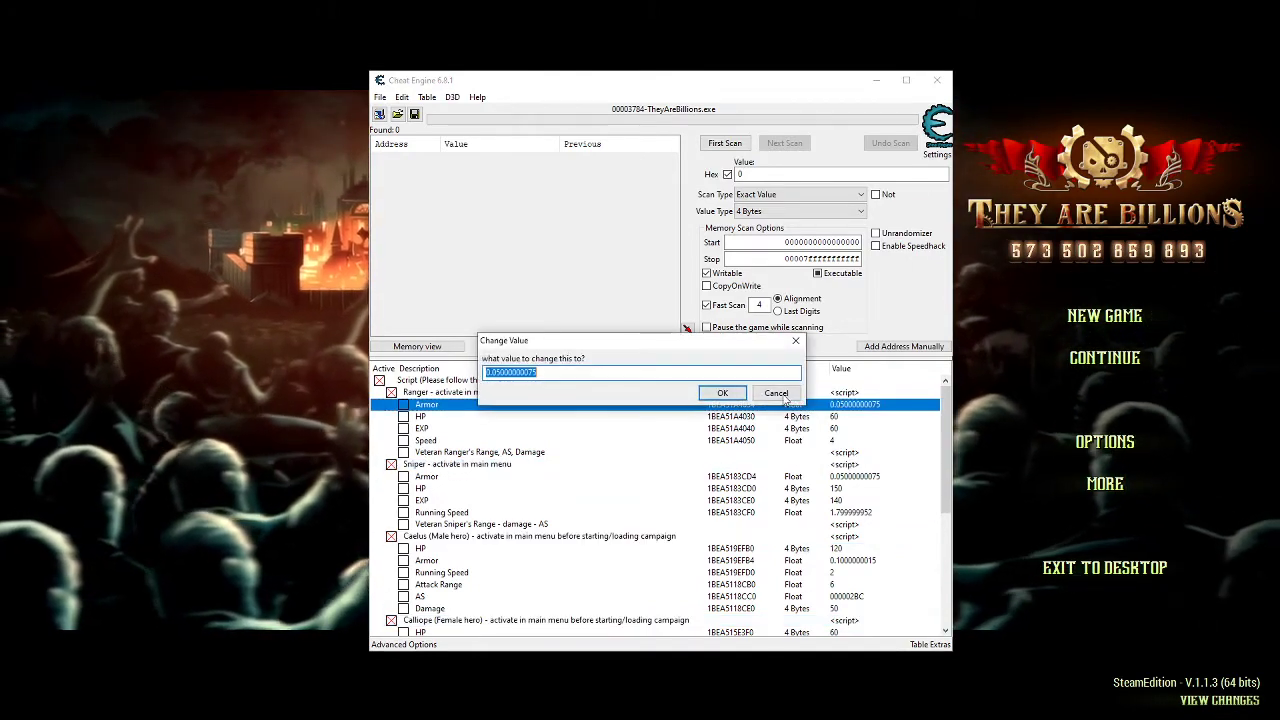
click(784, 394)
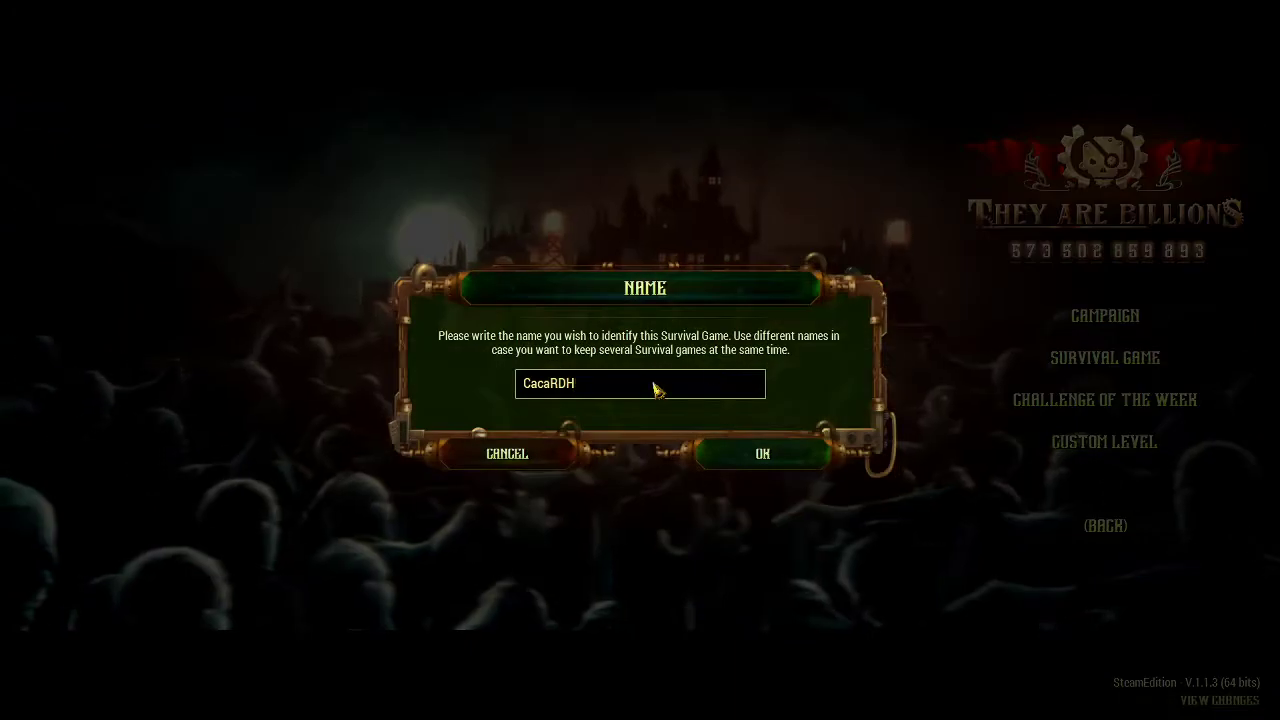
Step: Name the new Survival game 'BigBearRDH' and agree to overwrite the unfinished game of that name
key(BackSpace)
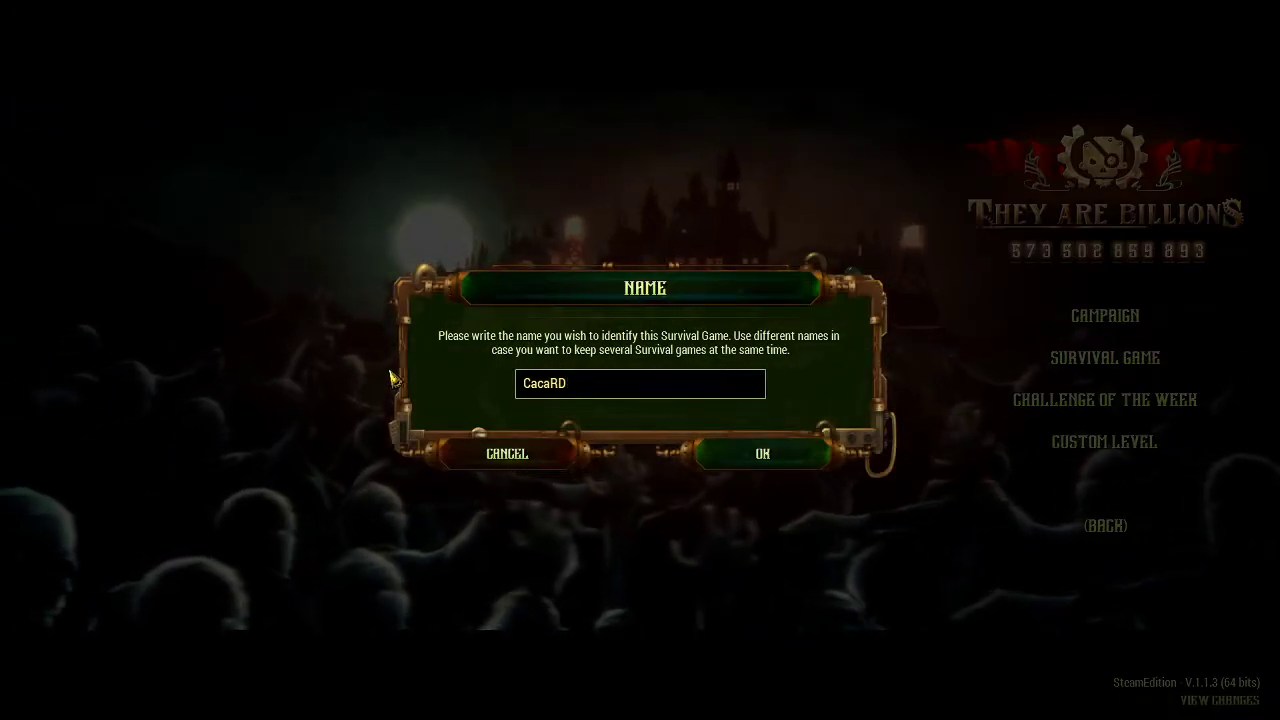
key(BackSpace)
key(BackSpace)
key(BackSpace)
key(BackSpace)
key(BackSpace)
key(BackSpace)
text(BigBear)
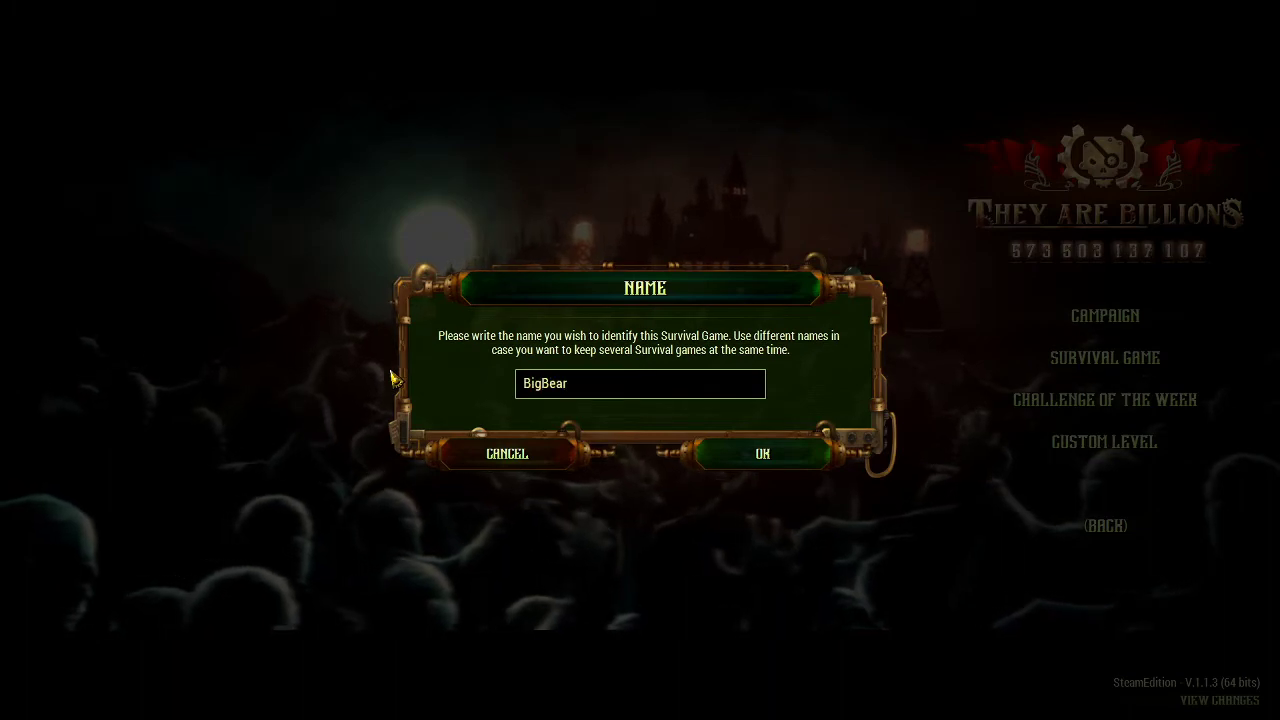
text(RDH)
key(Return)
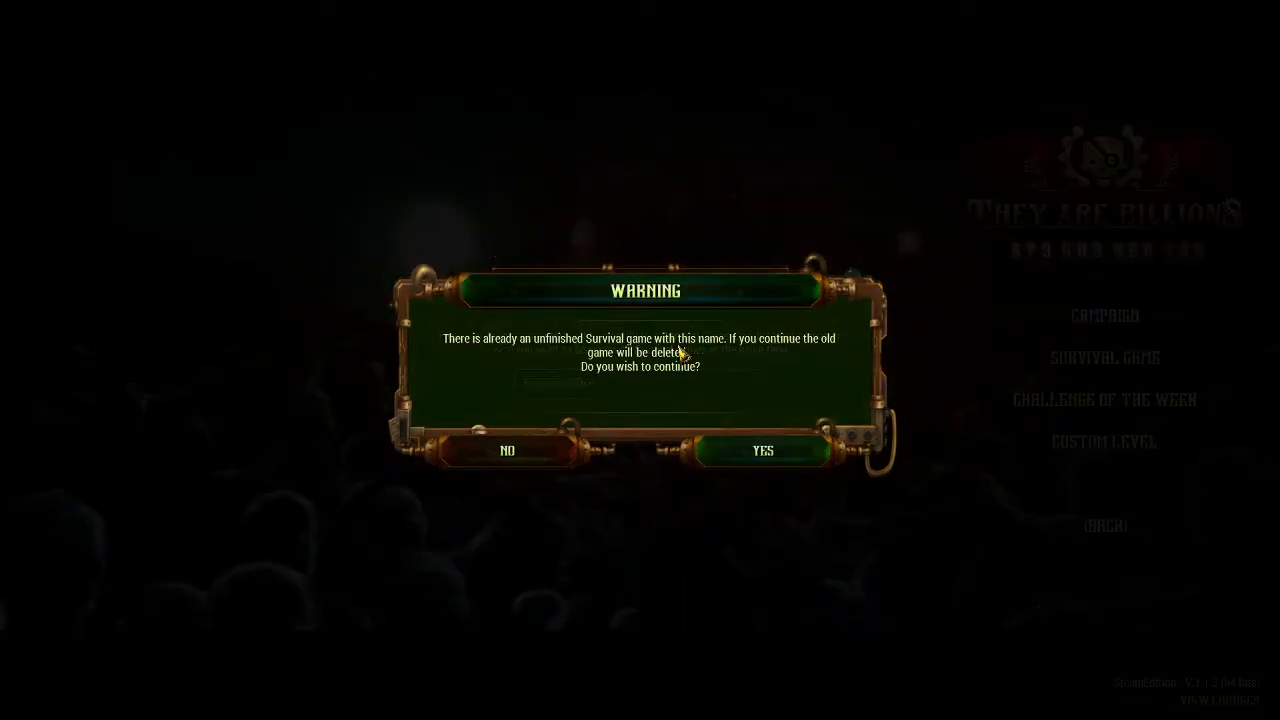
click(752, 458)
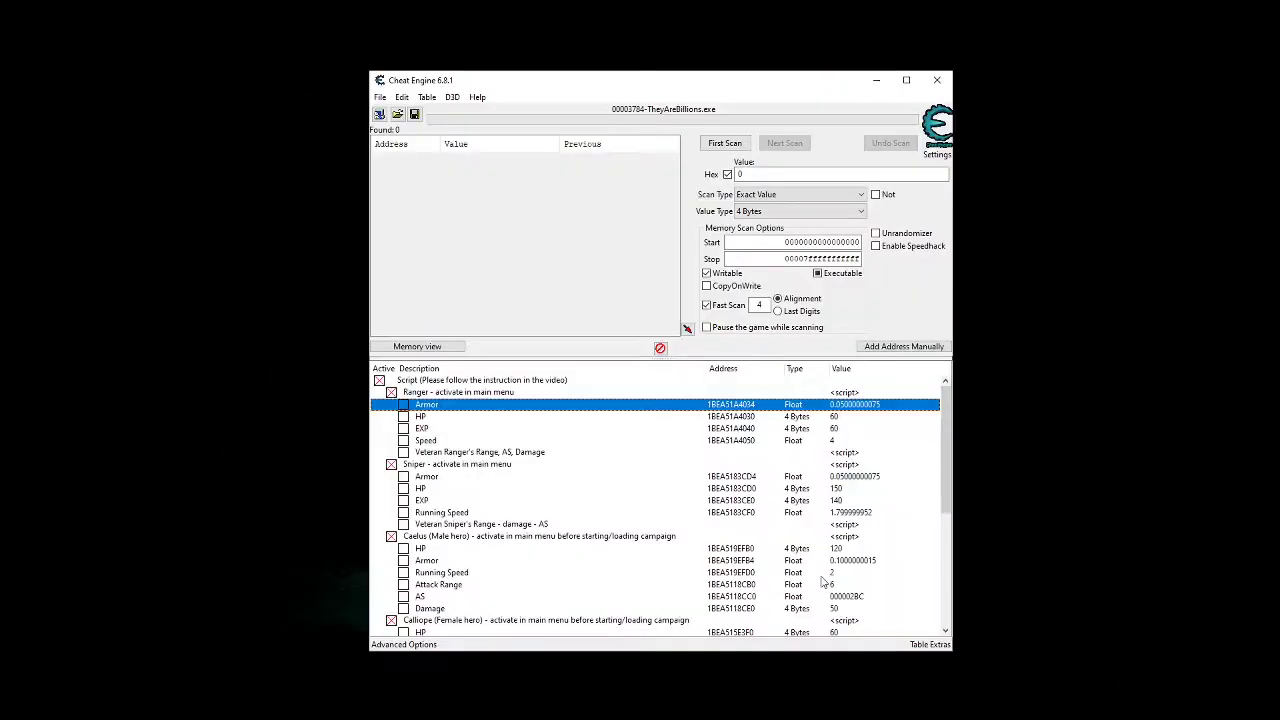
Step: Set the Command Center's View Range to 500, then reopen the value and cancel unchanged
scroll(822, 581, down, 6)
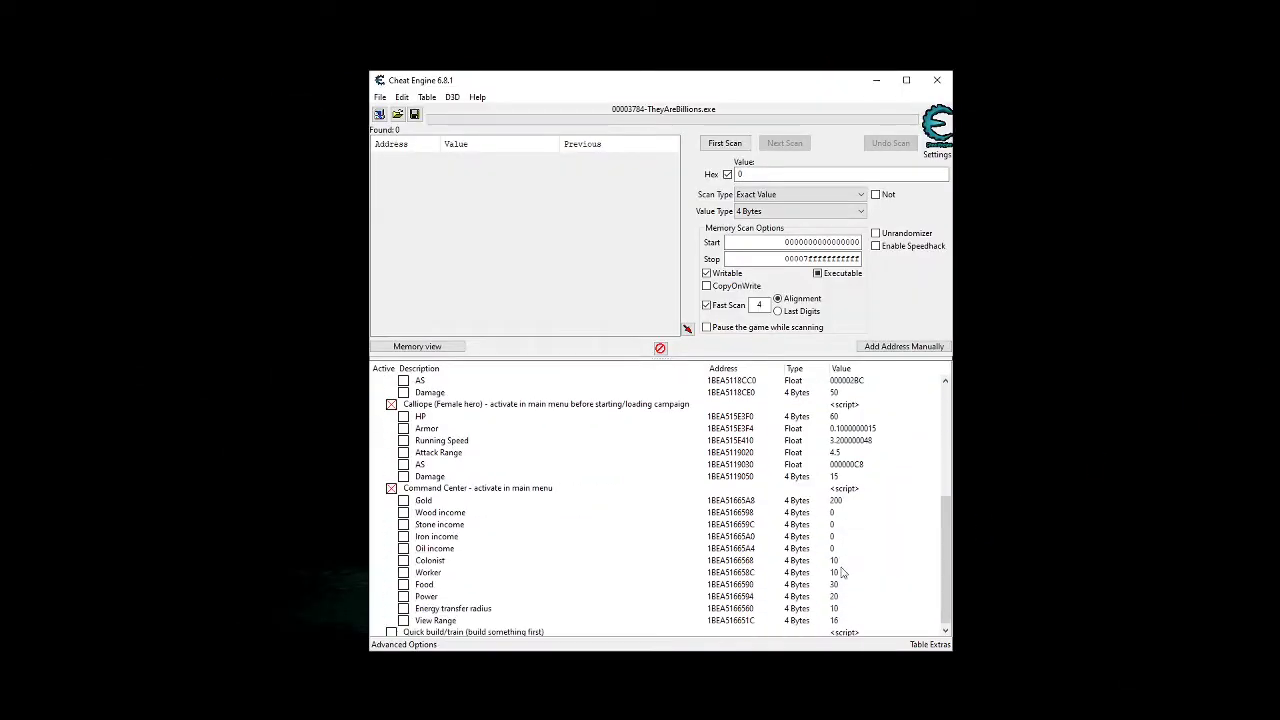
double_click(843, 620)
key(Return)
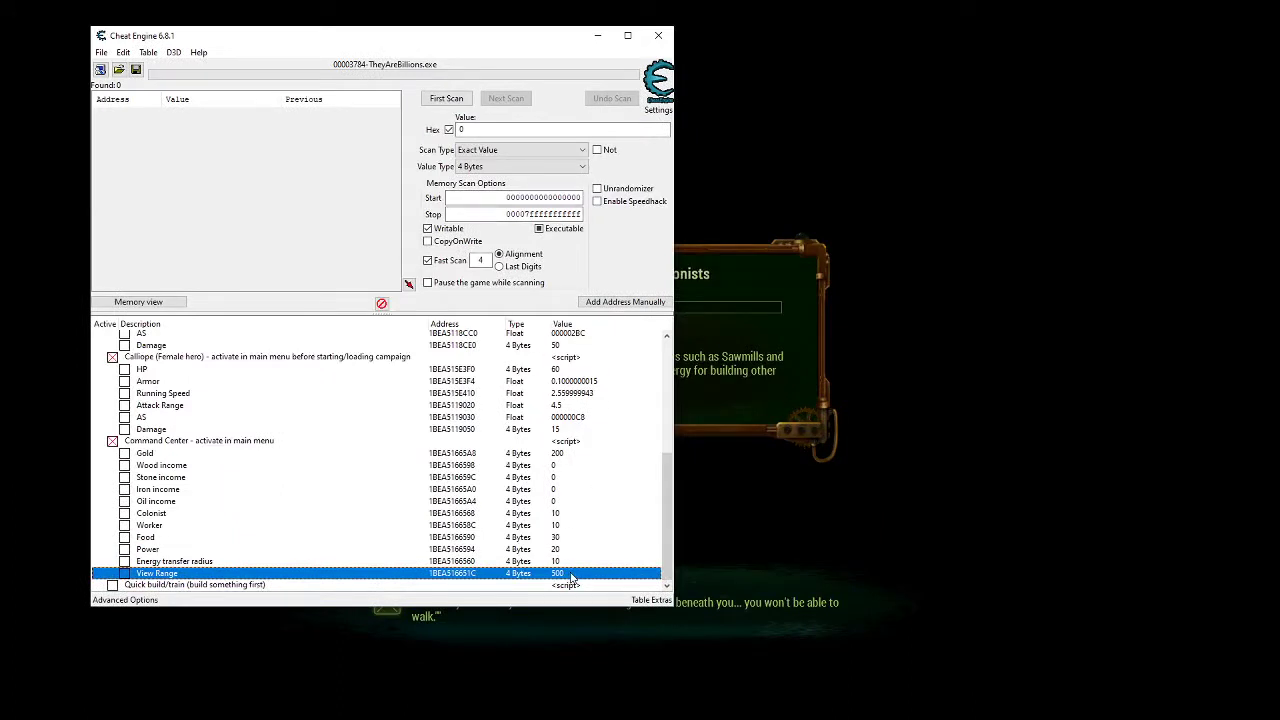
double_click(571, 578)
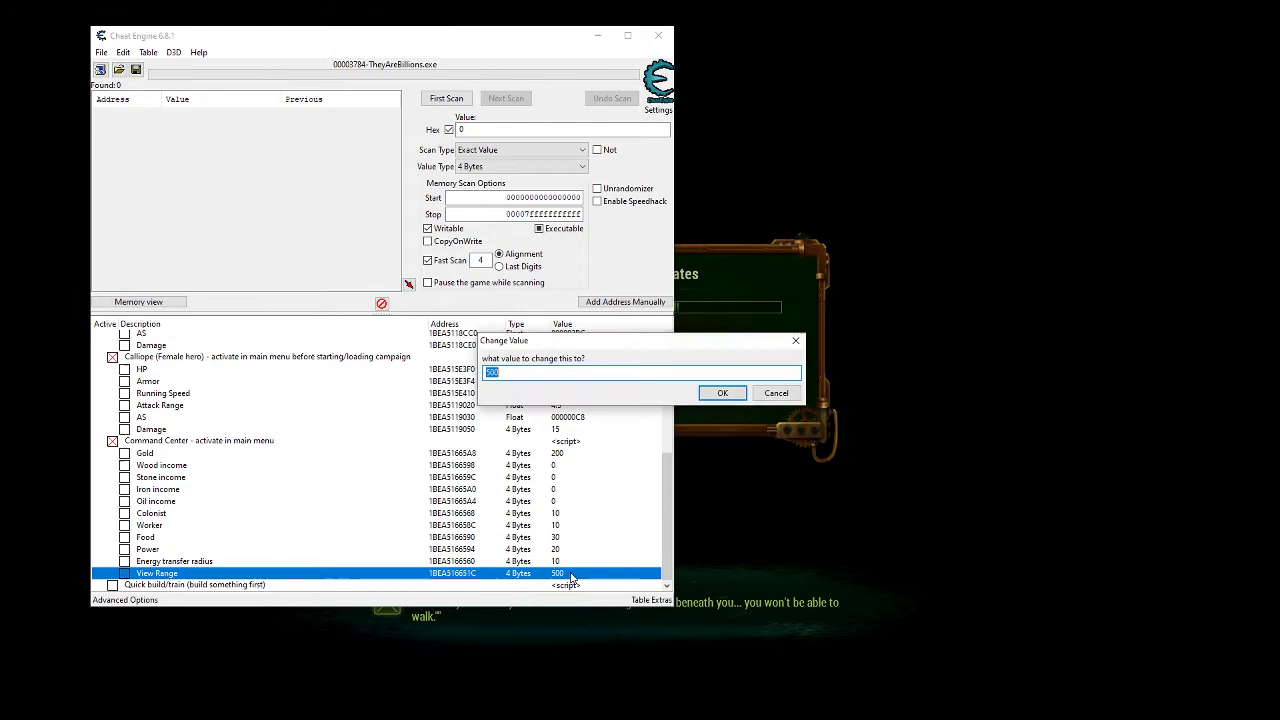
click(776, 393)
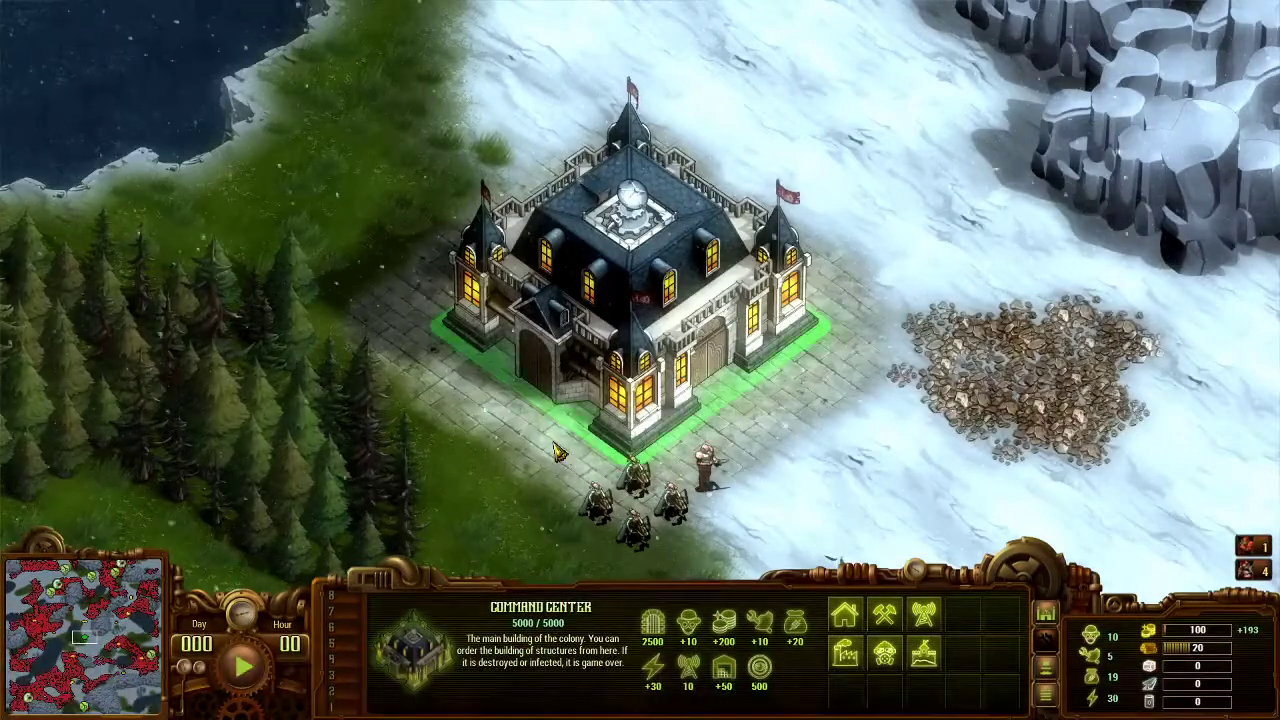
Step: Select a Ranger beside the Command Center and set its Armor to 0.55 in Cheat Engine
scroll(557, 452, down, 5)
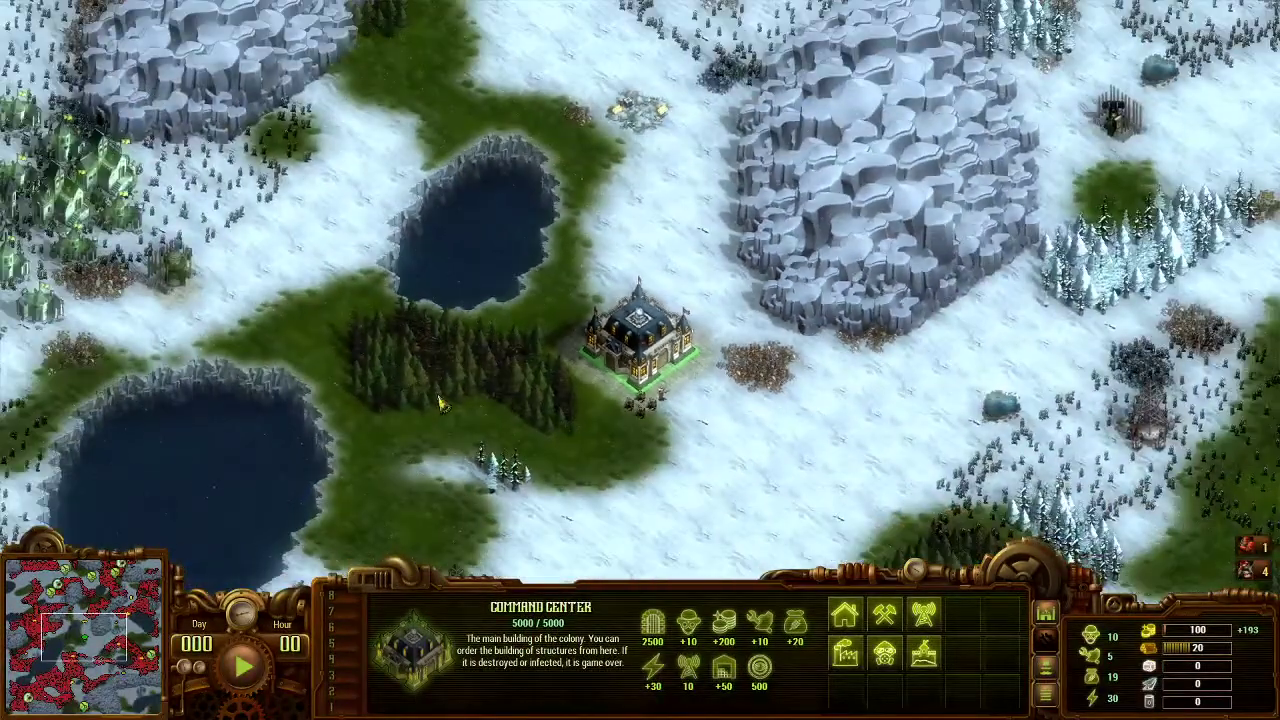
scroll(480, 407, up, 5)
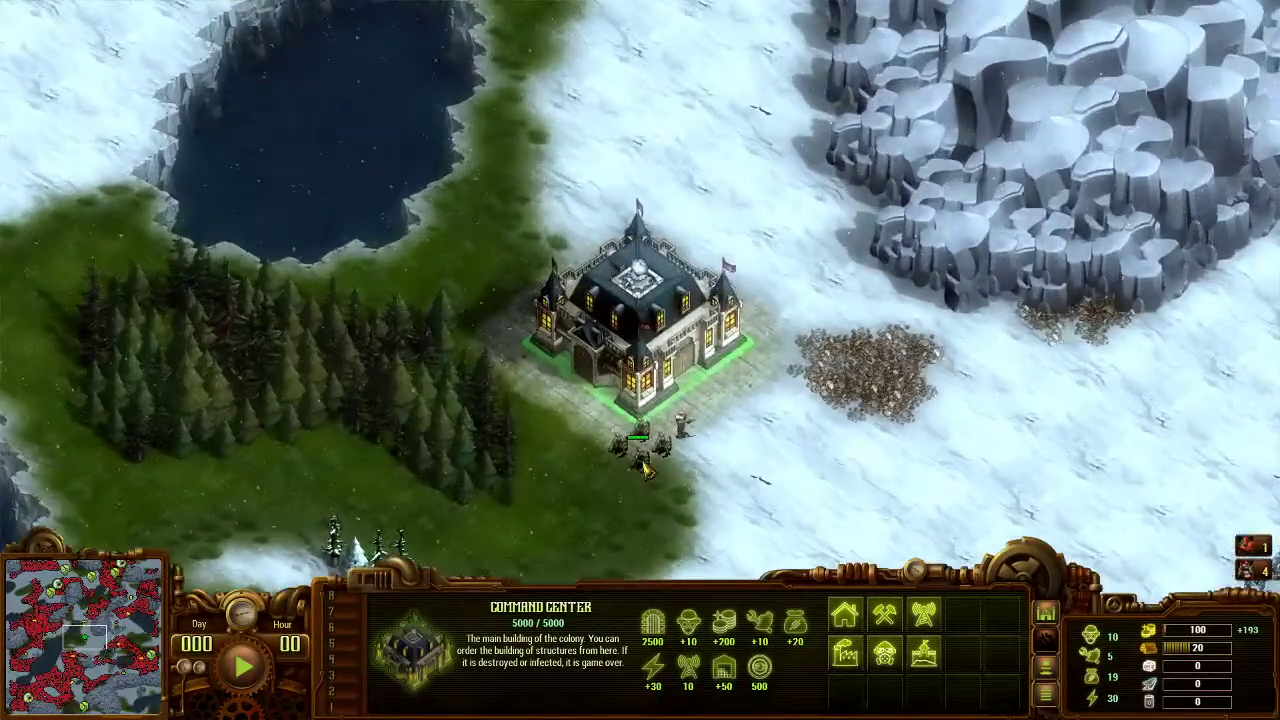
click(655, 465)
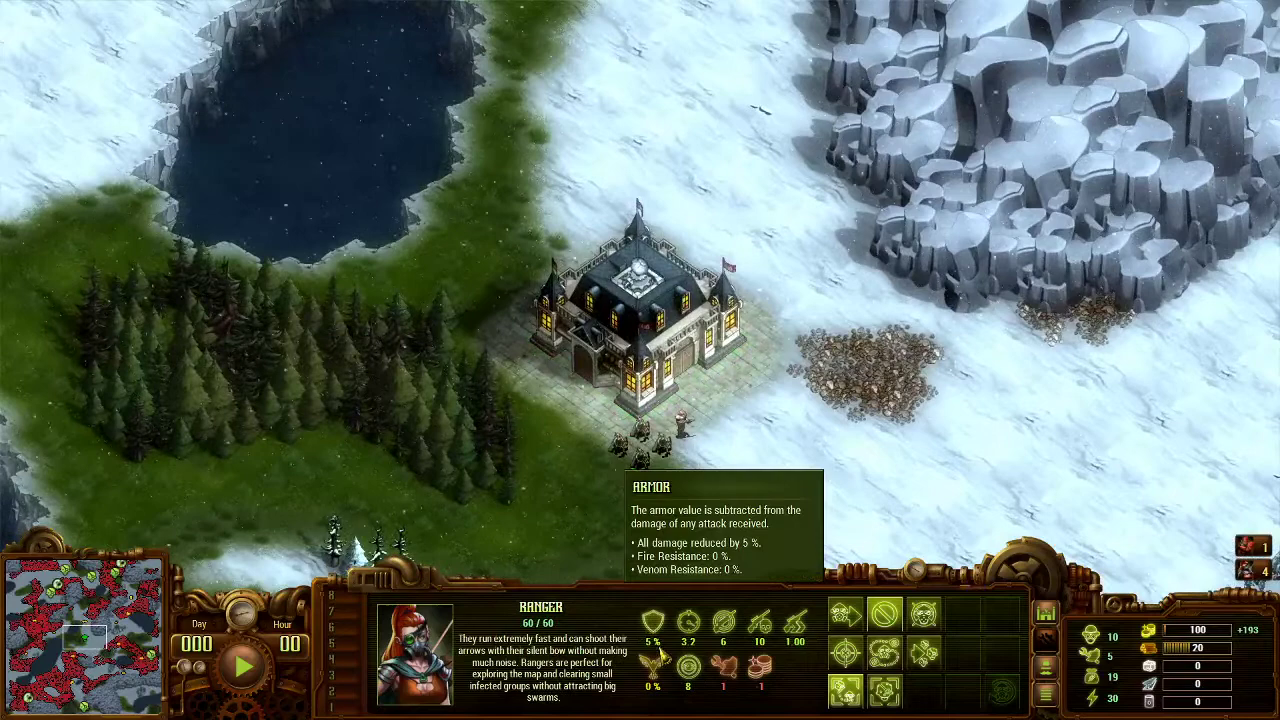
key(alt+Tab)
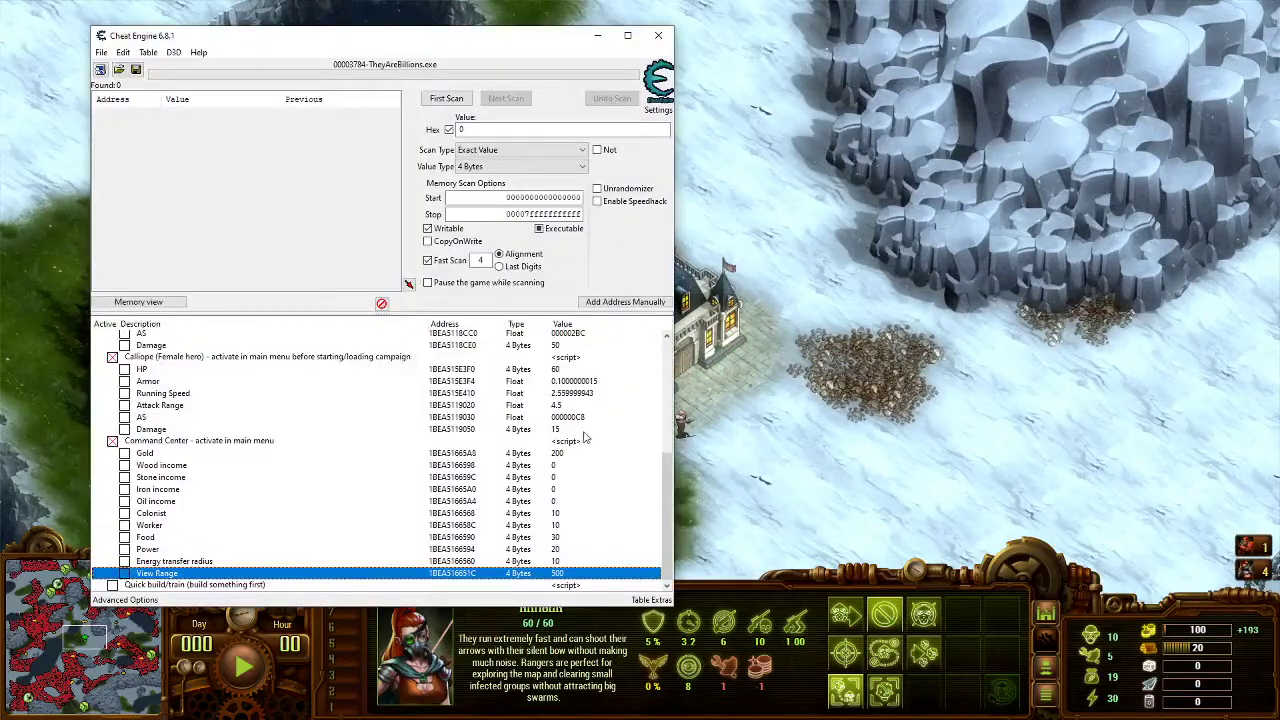
scroll(585, 437, up, 6)
double_click(520, 358)
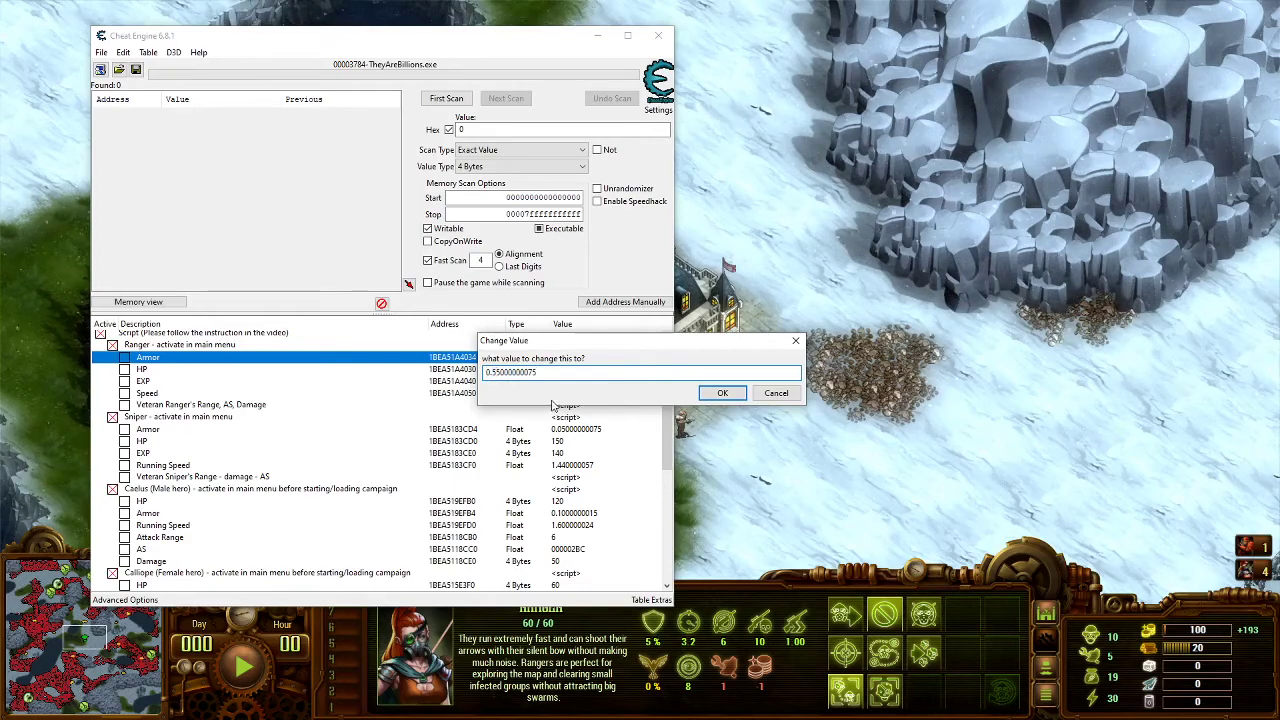
click(720, 392)
Step: Check the Ranger's 55% armor in the game, then shift the cheat table aside
key(alt+Tab)
mouse_move(662, 626)
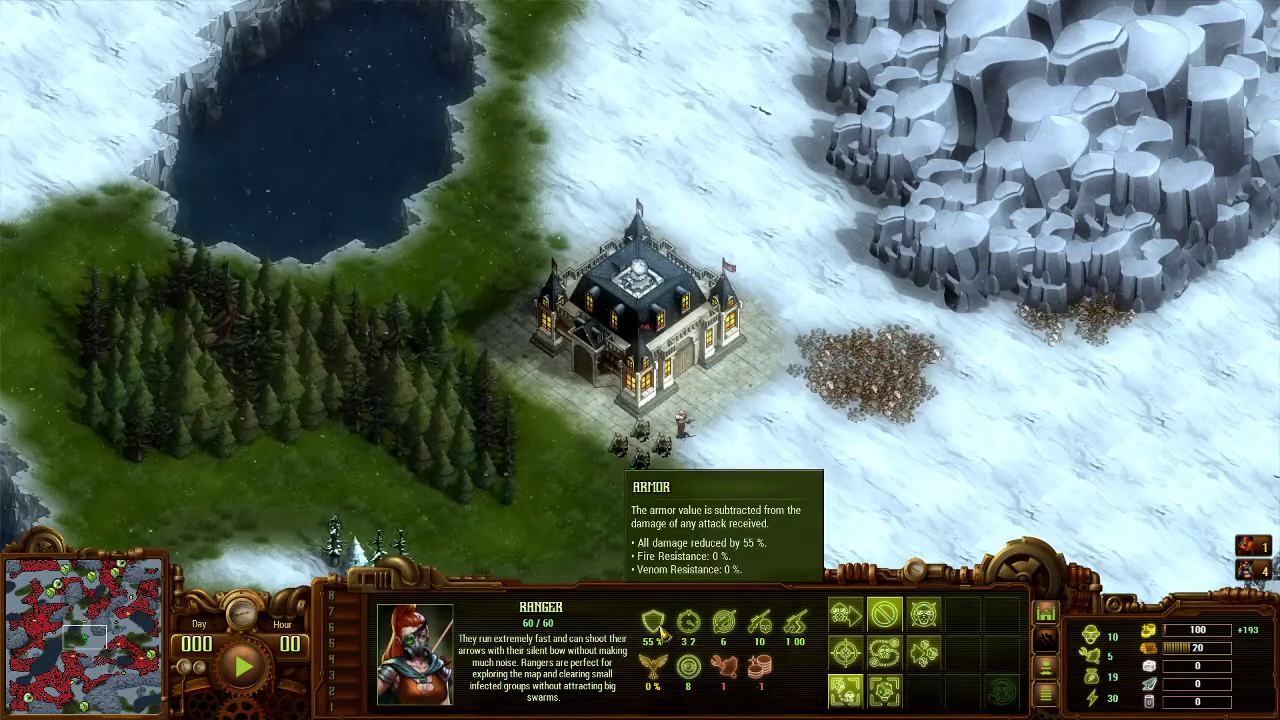
key(alt+Tab)
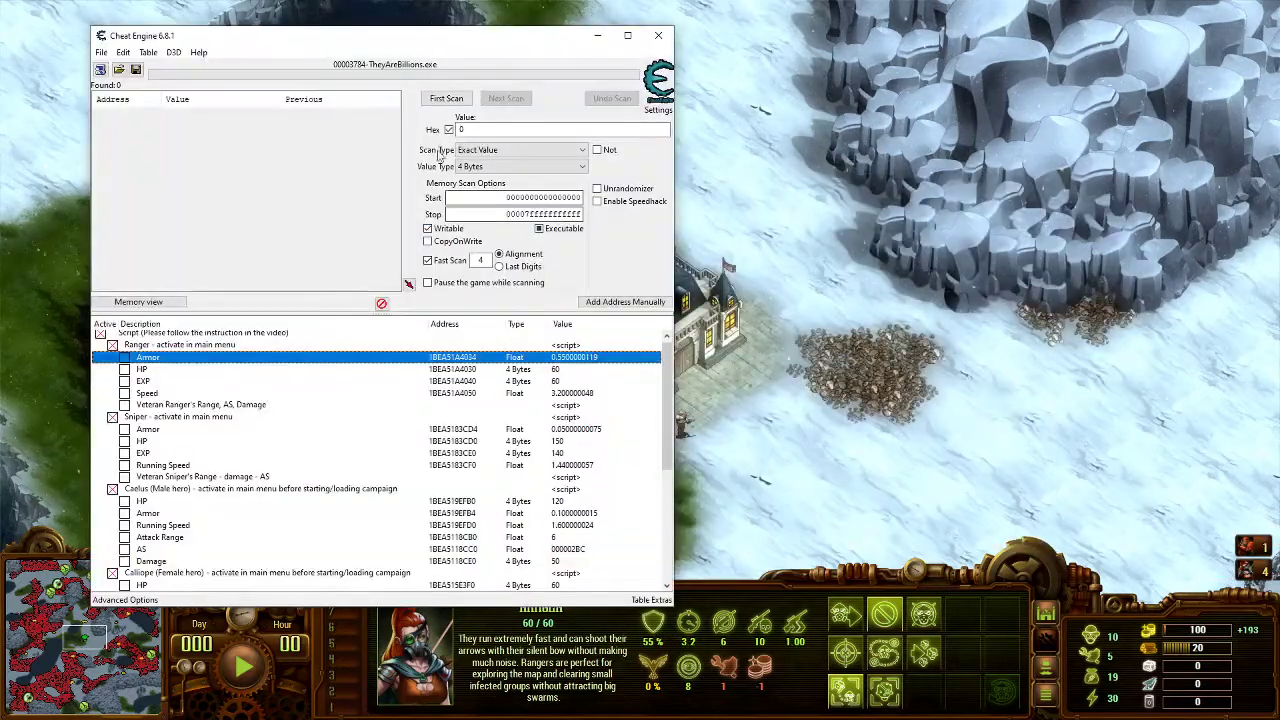
drag(447, 42, 378, 36)
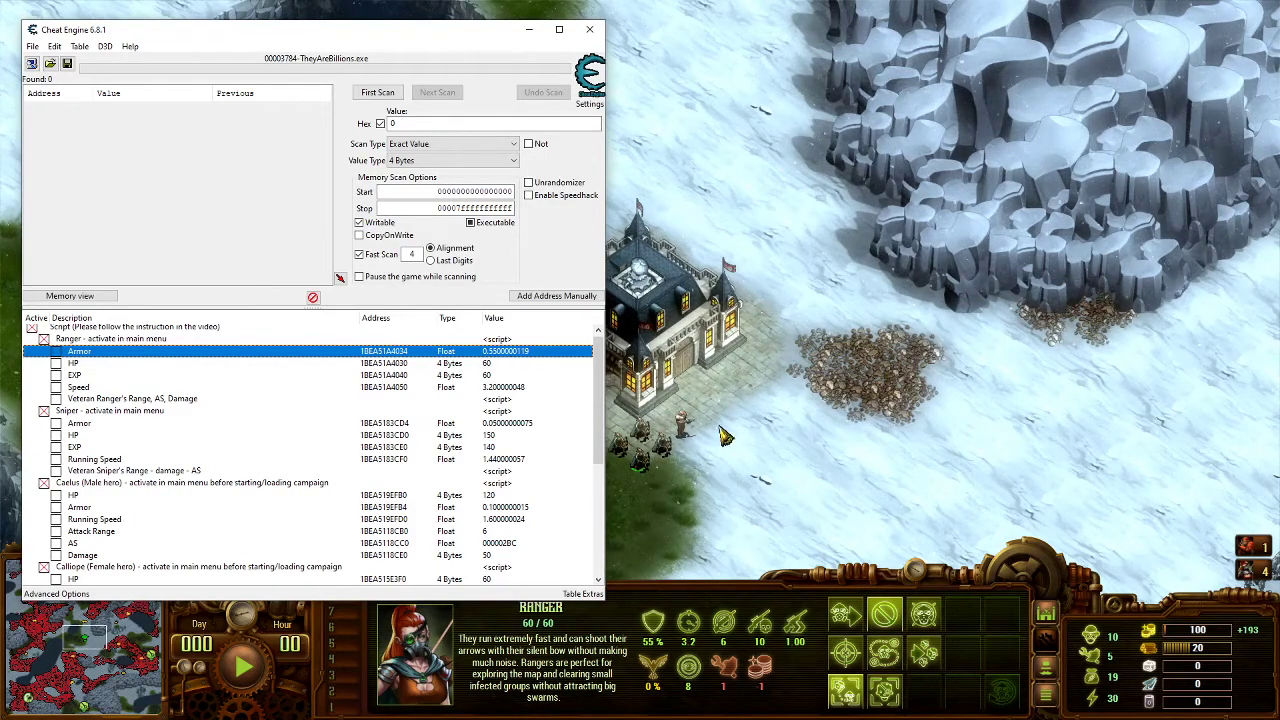
Step: Select the Command Center, survey the map, and pick a soldier beside it
click(676, 343)
click(676, 345)
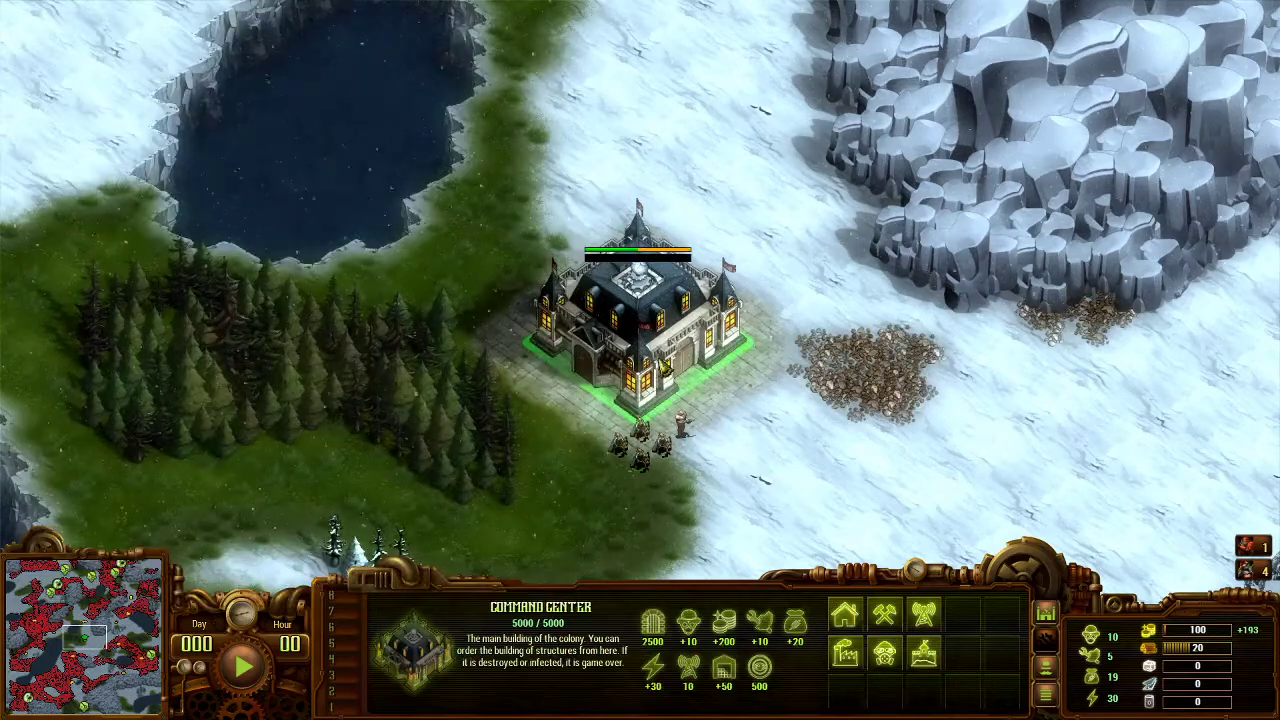
mouse_move(85, 638)
mouse_down()
mouse_move(130, 648)
mouse_move(100, 698)
mouse_move(90, 640)
mouse_up()
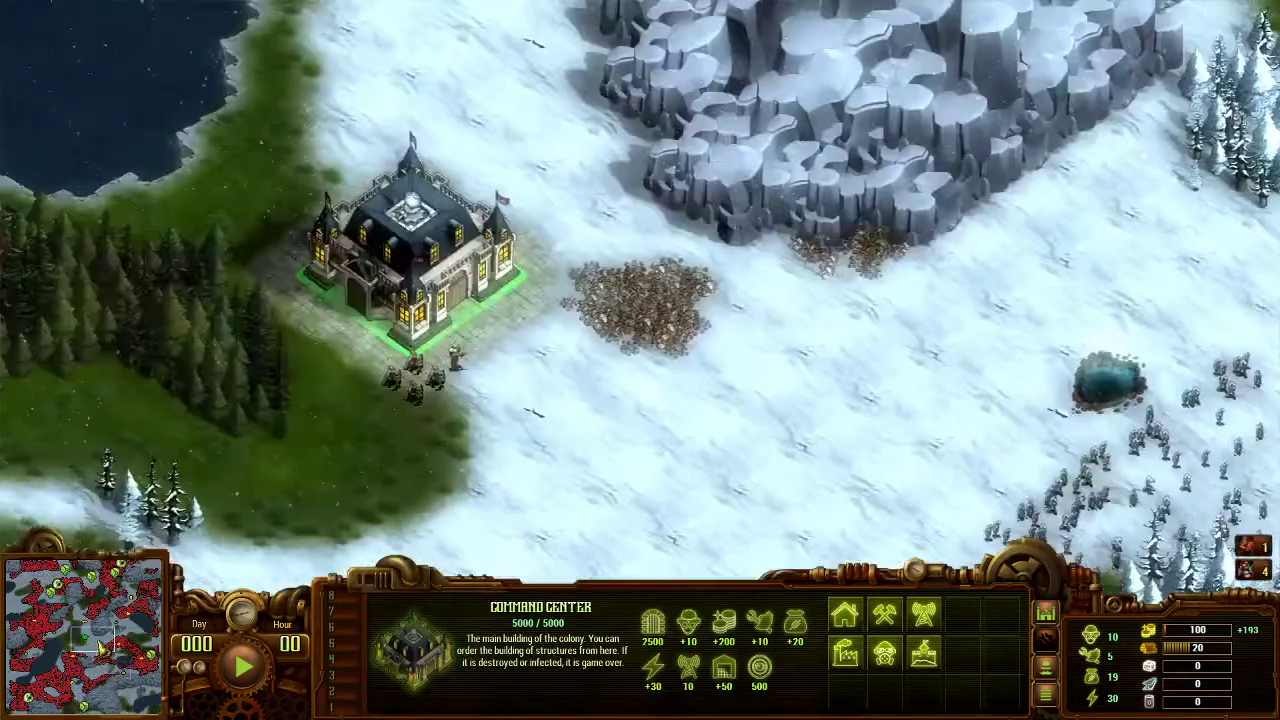
key(alt+Tab)
key(alt+Tab)
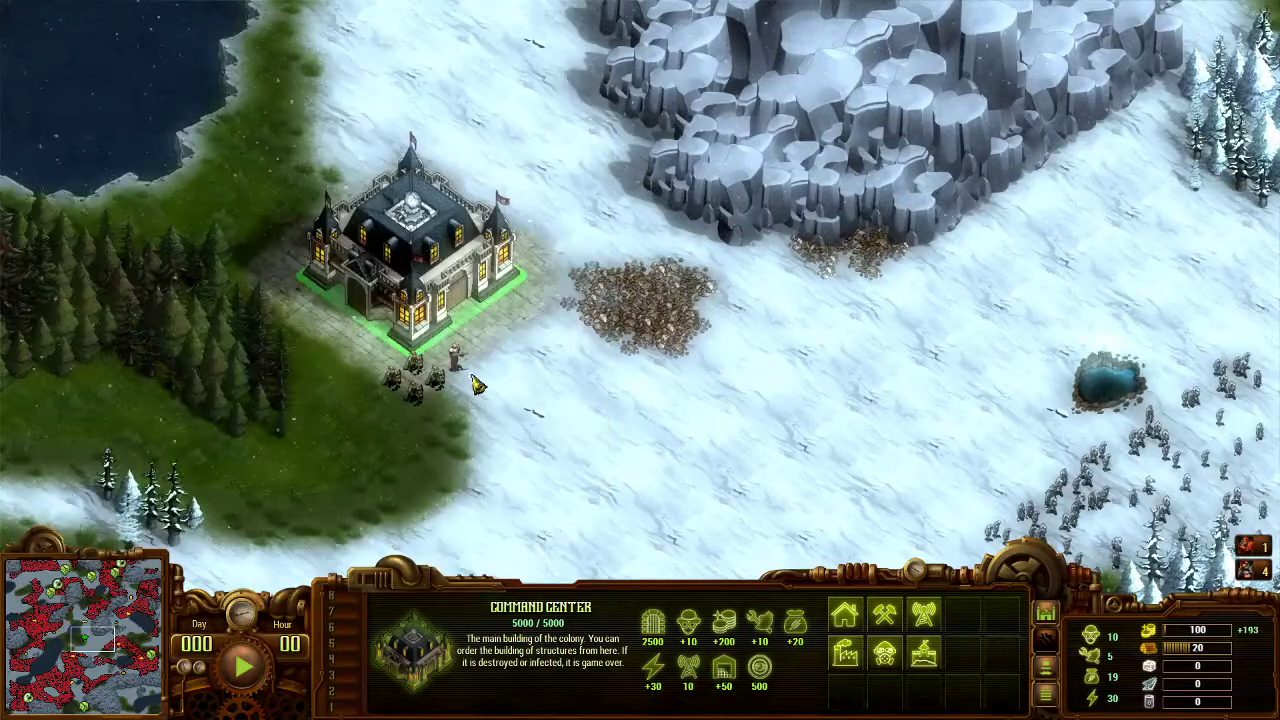
click(456, 362)
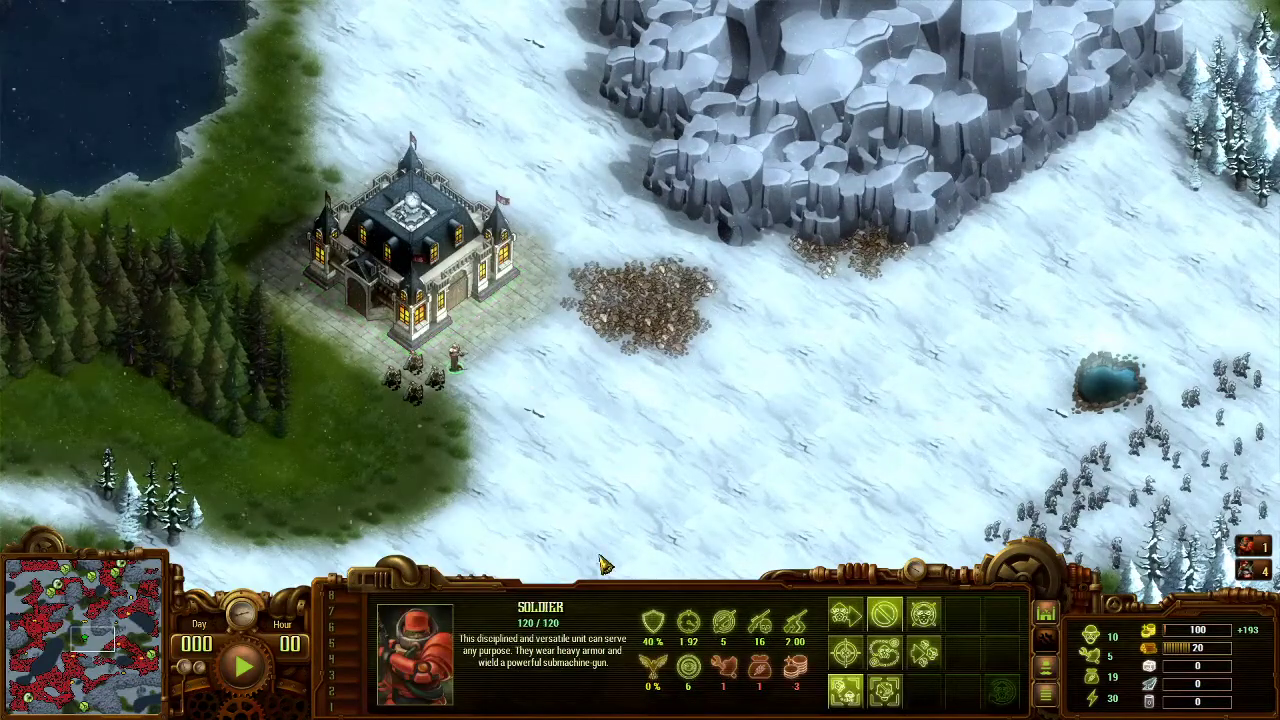
Step: Bring the cheat table back and scroll down to the Command Center resource entries
key(alt+Tab)
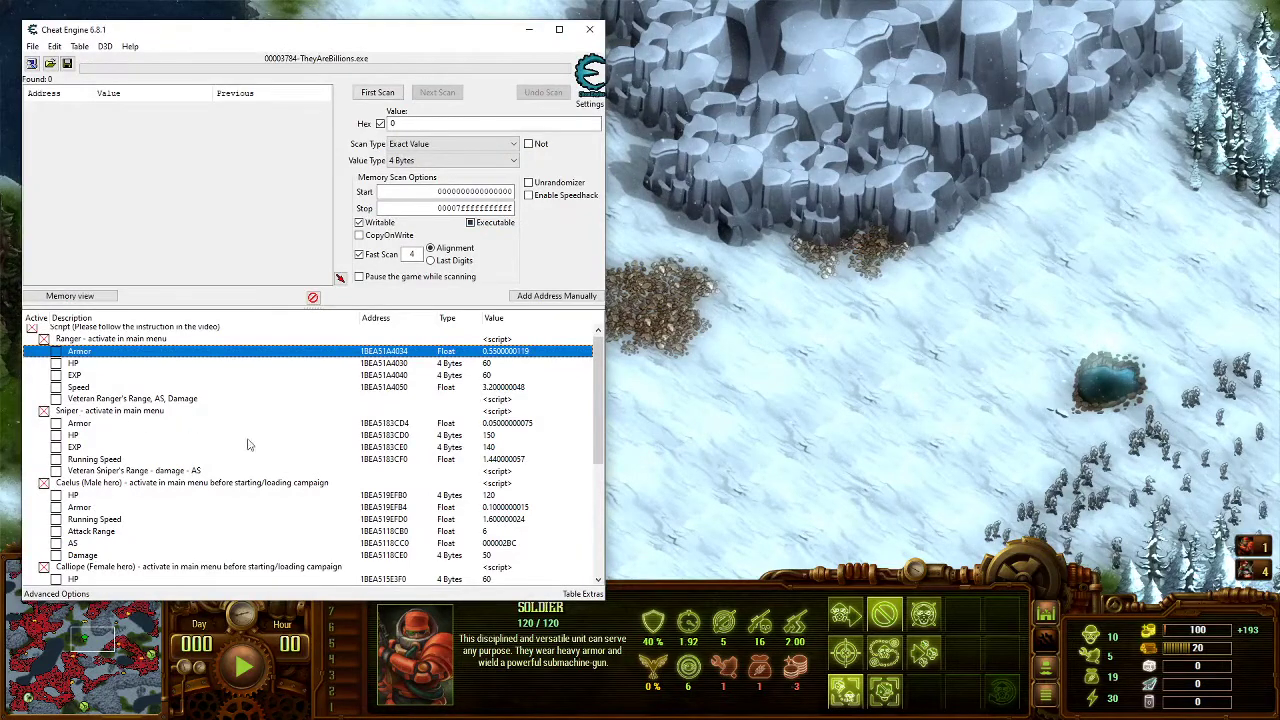
scroll(199, 436, down, 3)
click(102, 378)
click(124, 460)
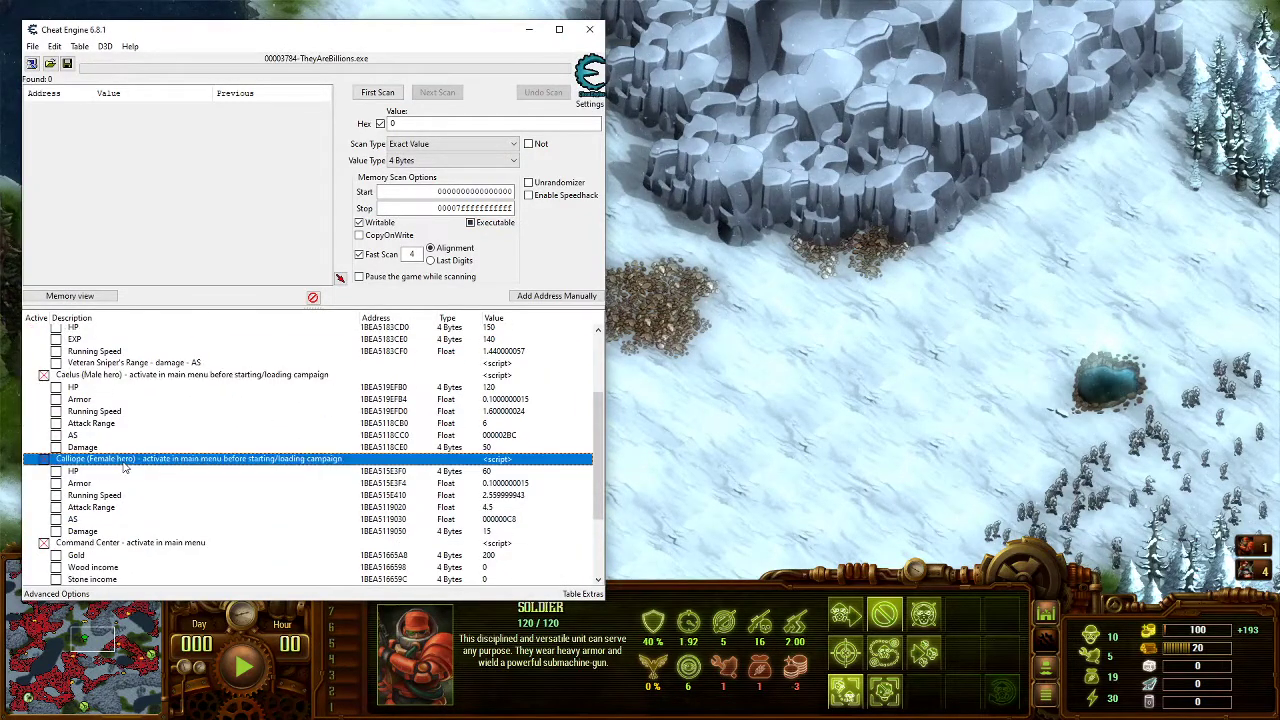
click(115, 377)
click(121, 459)
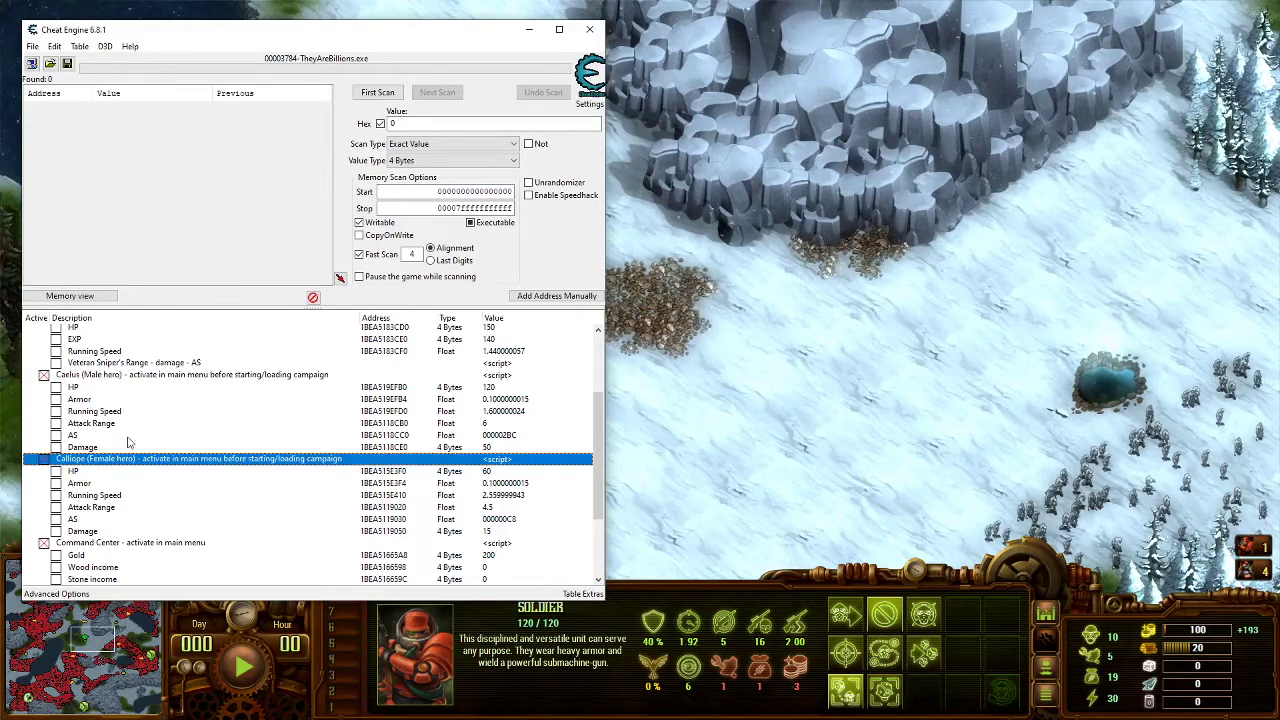
click(160, 376)
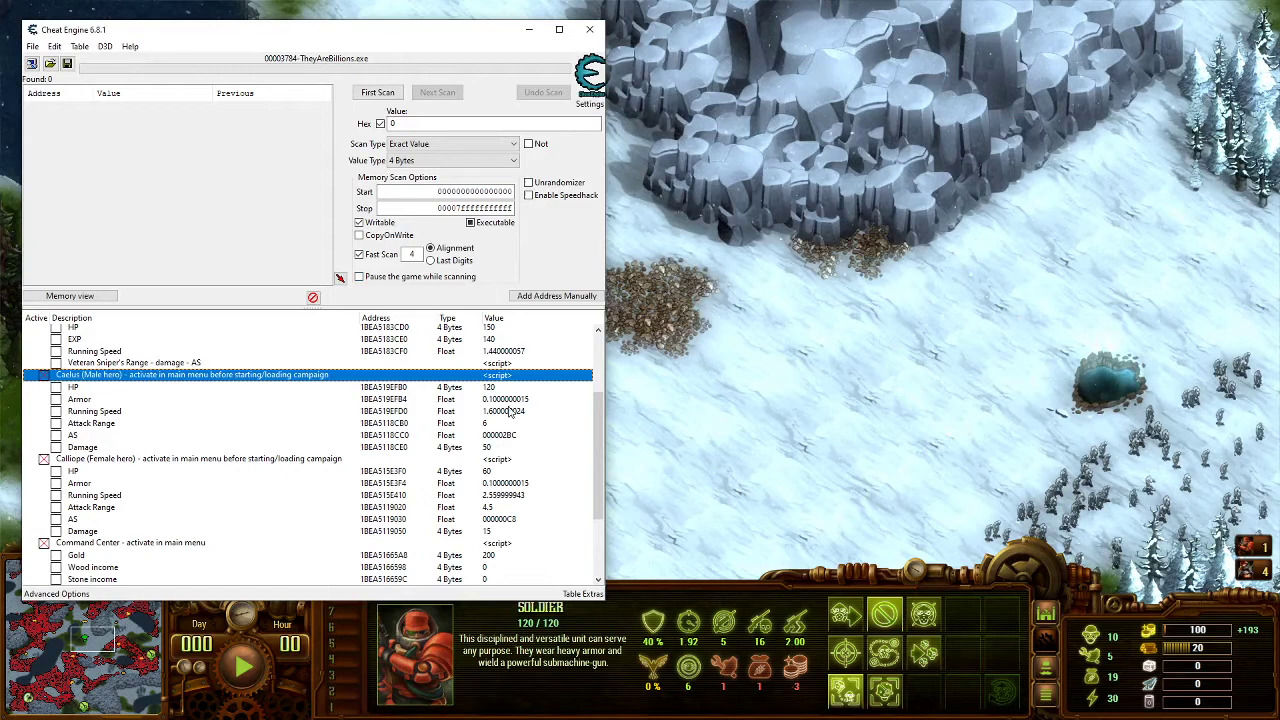
scroll(408, 452, down, 3)
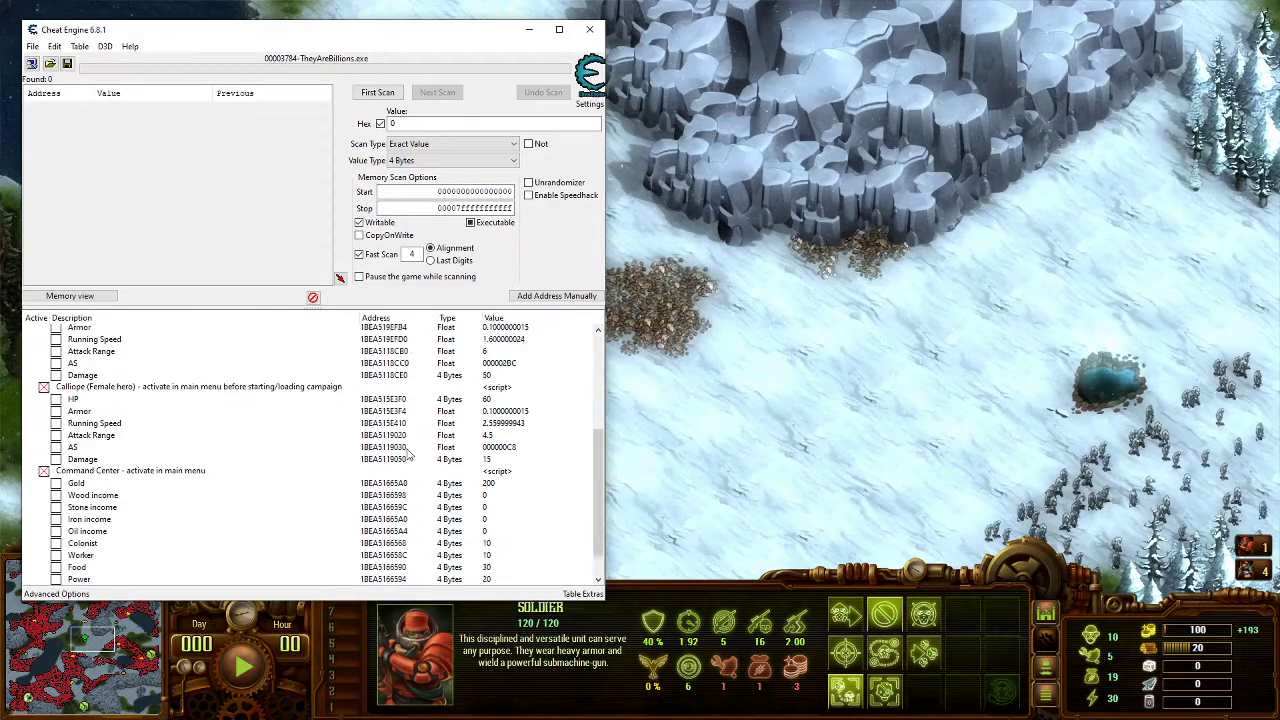
scroll(405, 473, up, 4)
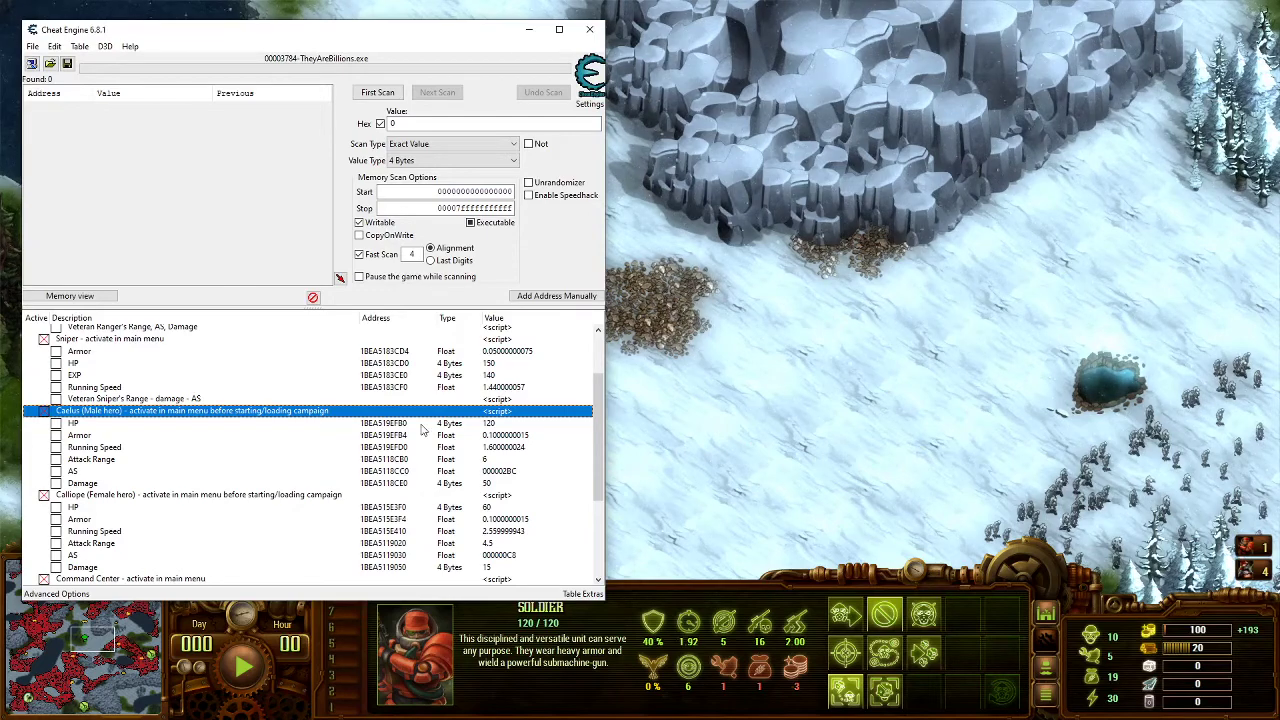
scroll(420, 430, down, 4)
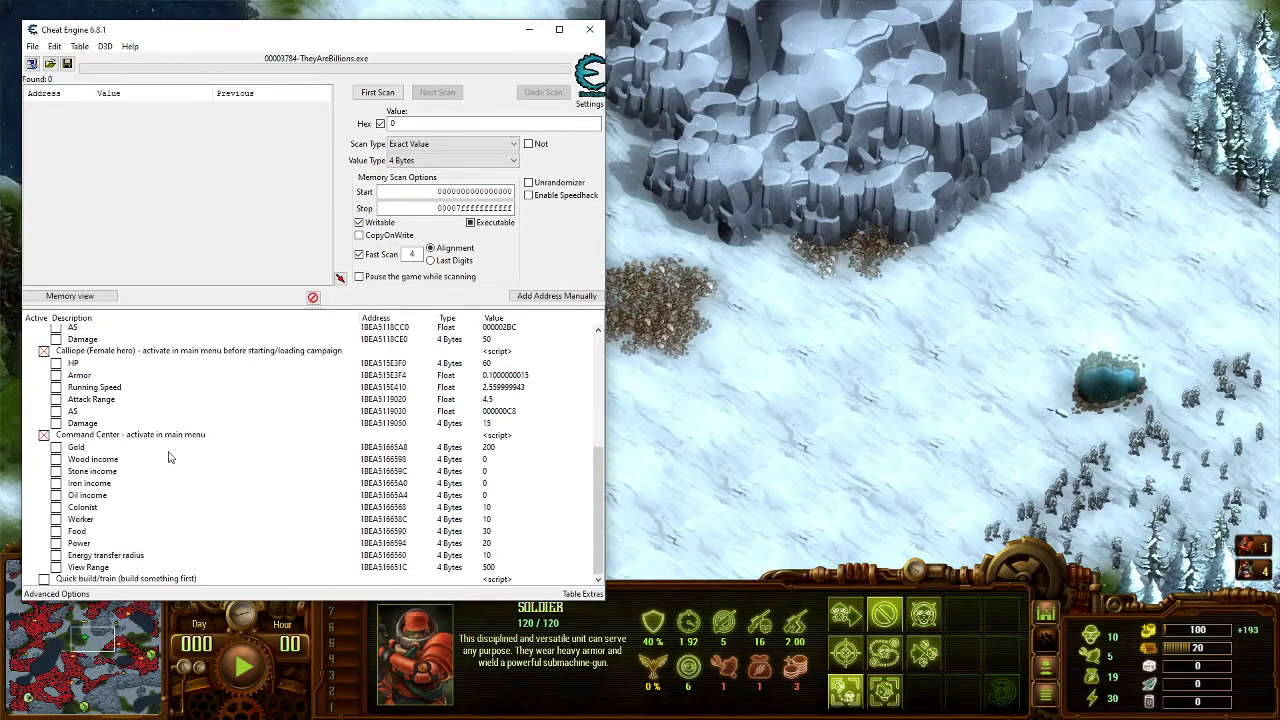
Step: Set Wood, Stone, Iron and Oil income to 50 and Gold to 800
click(133, 440)
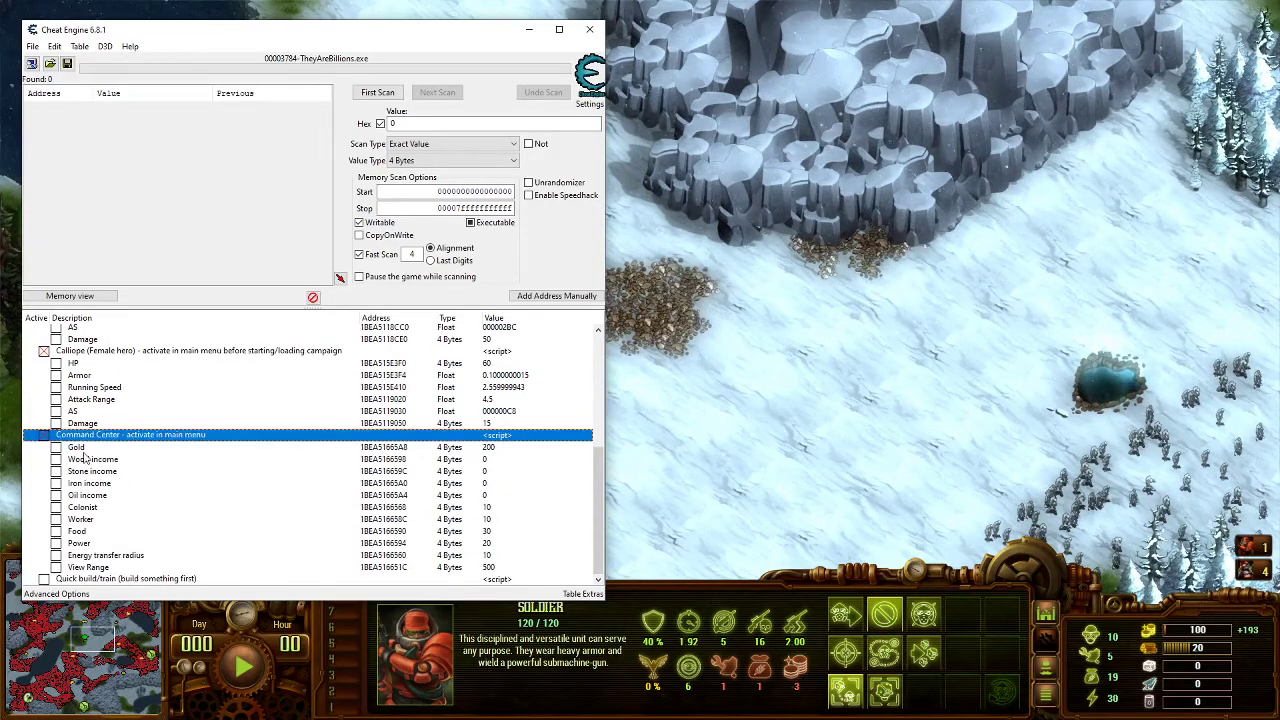
click(104, 462)
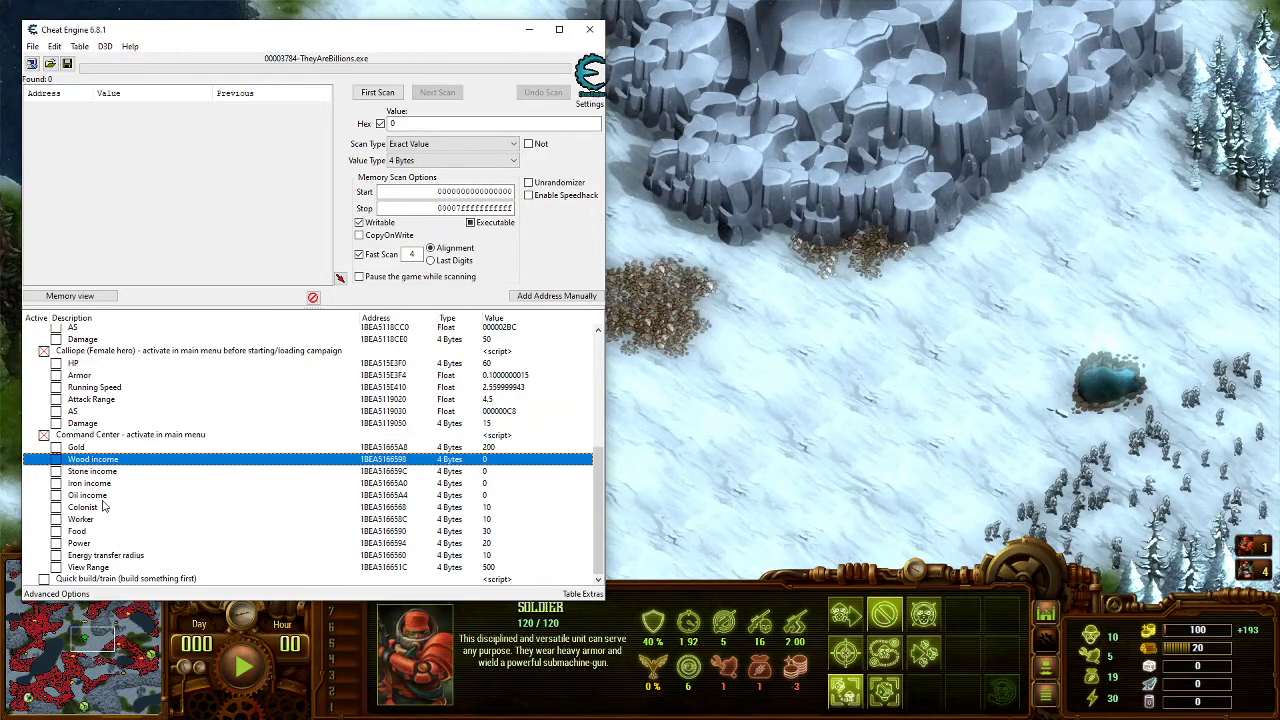
shift+click(103, 498)
key(Return)
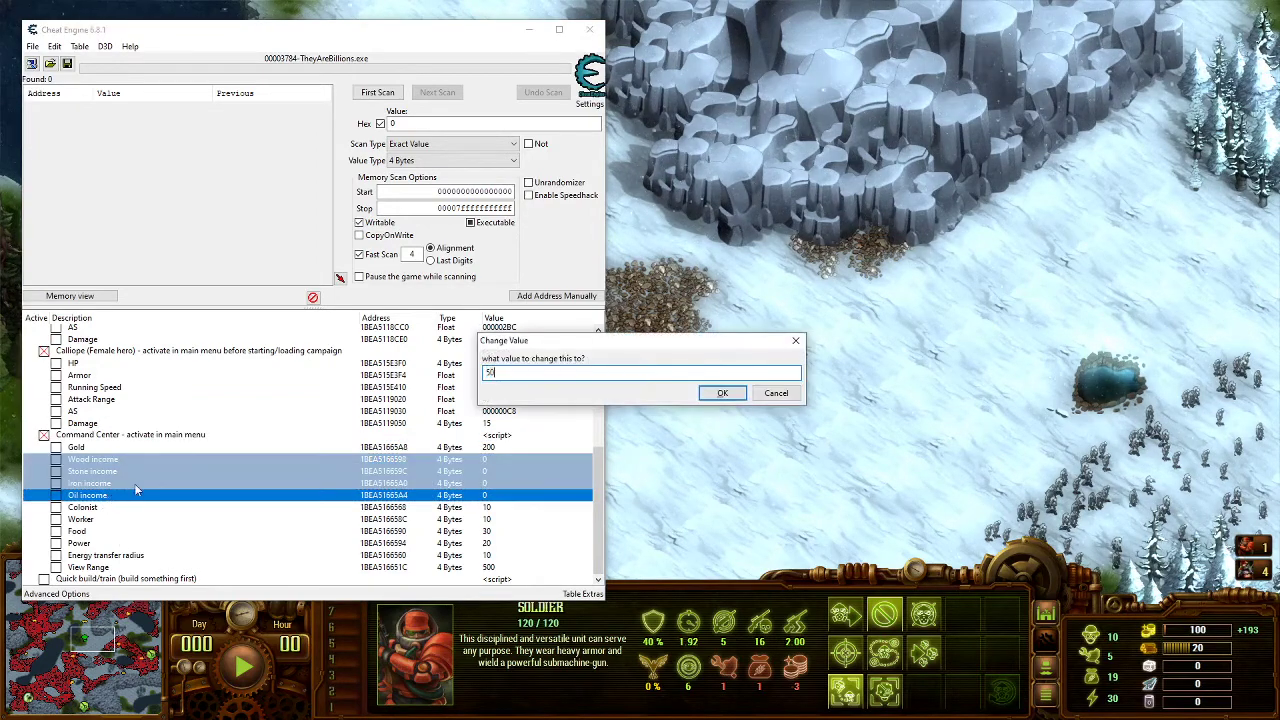
key(Return)
double_click(493, 447)
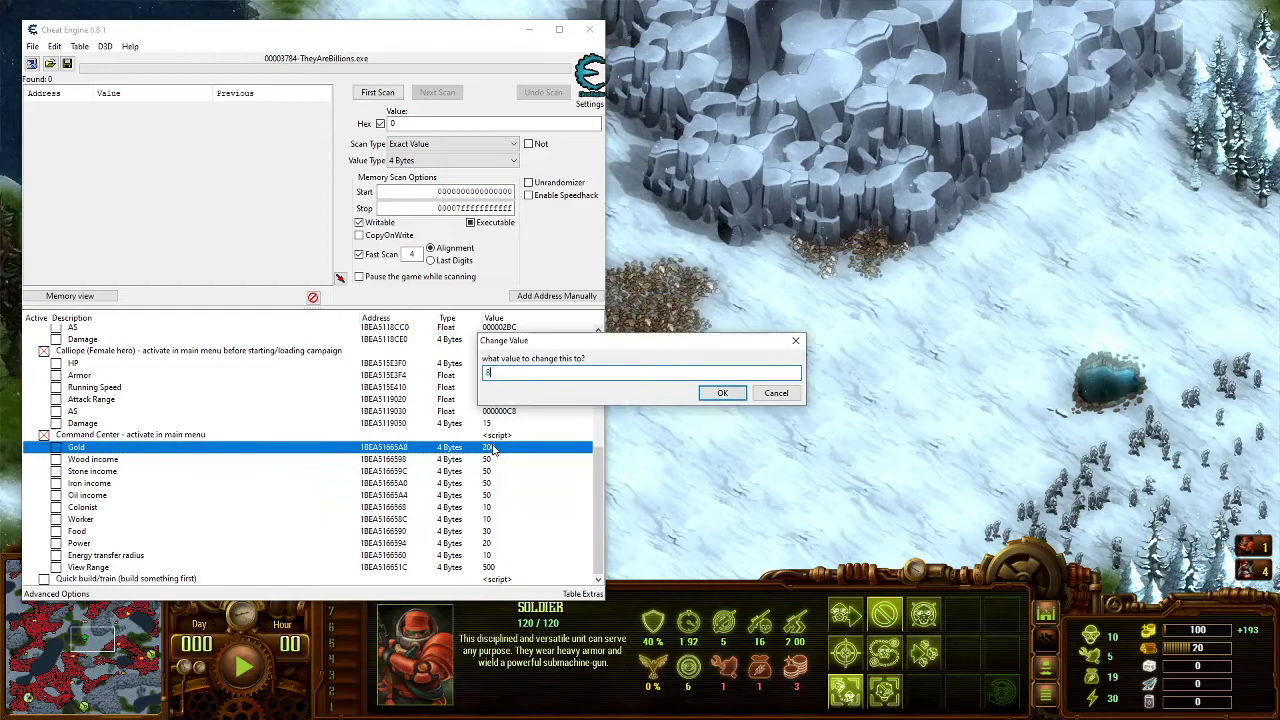
text(800)
key(Return)
Step: Set the five entries from Colonist through Energy transfer radius to 300
click(487, 510)
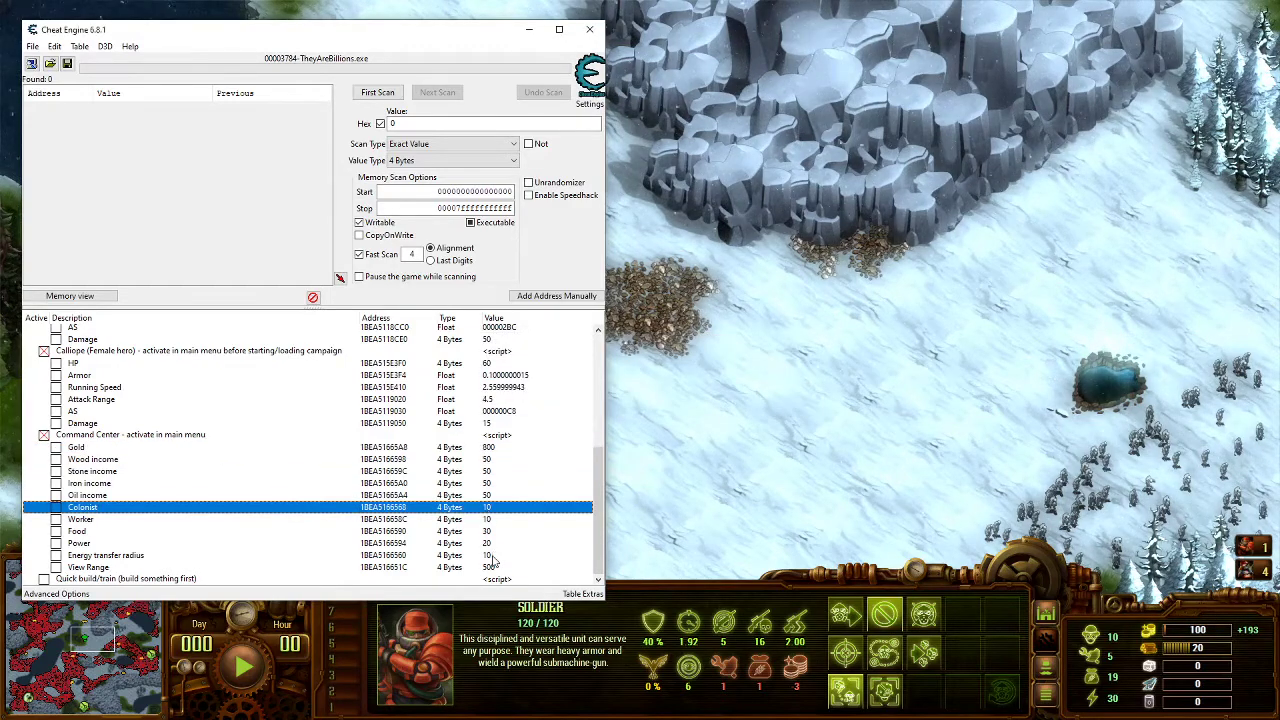
shift+click(492, 558)
double_click(495, 557)
text(3)
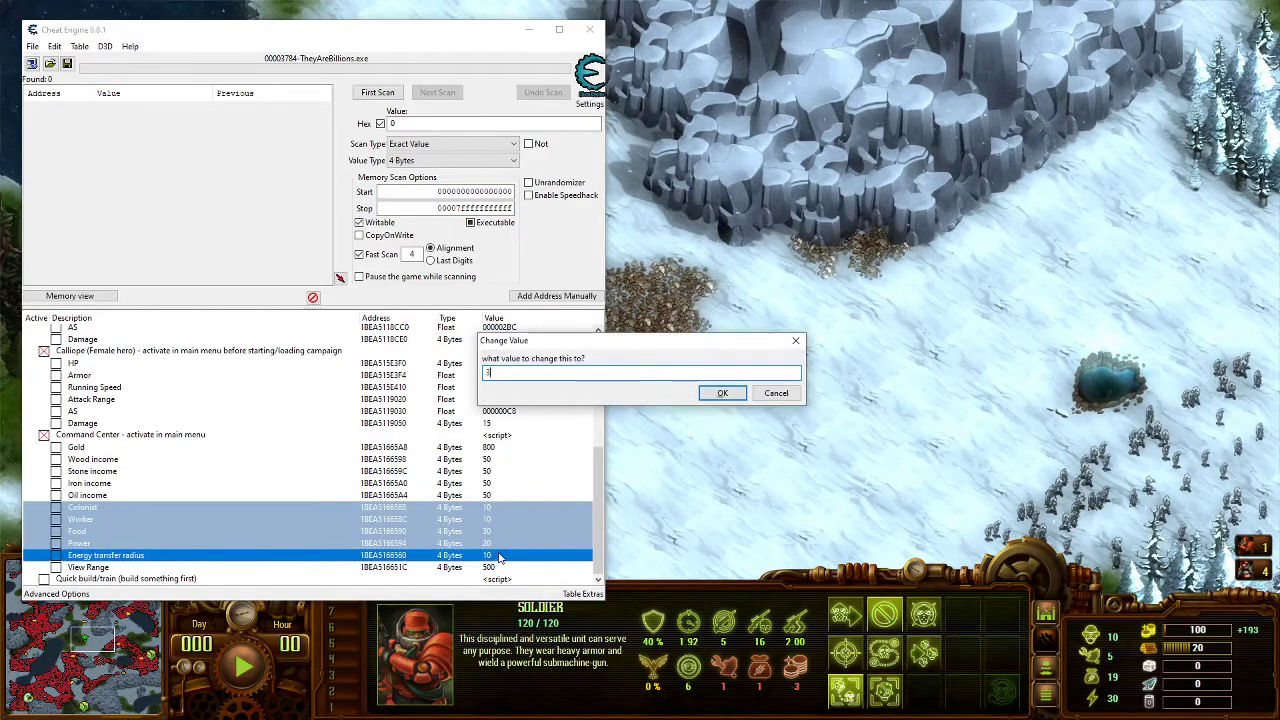
text(00)
key(Return)
key(alt+Tab)
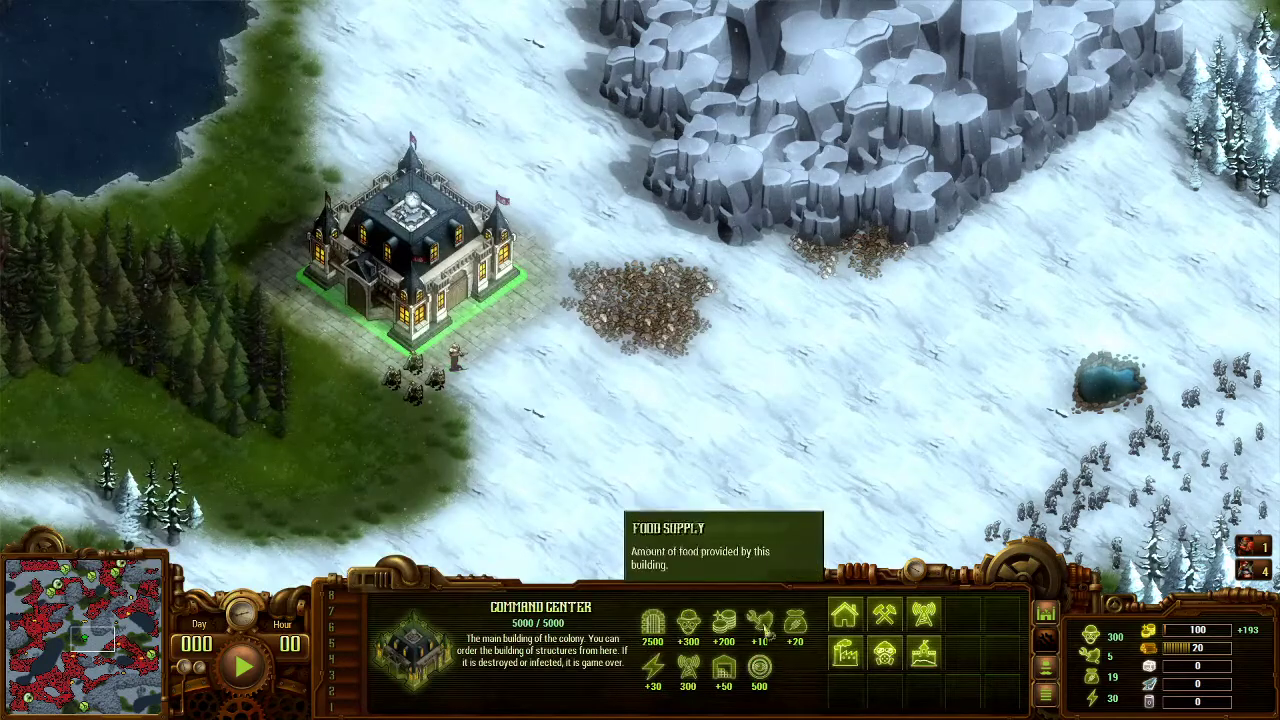
Step: Select the Command Center, unpause the game, and choose the Farm-bonus mayor
click(1022, 484)
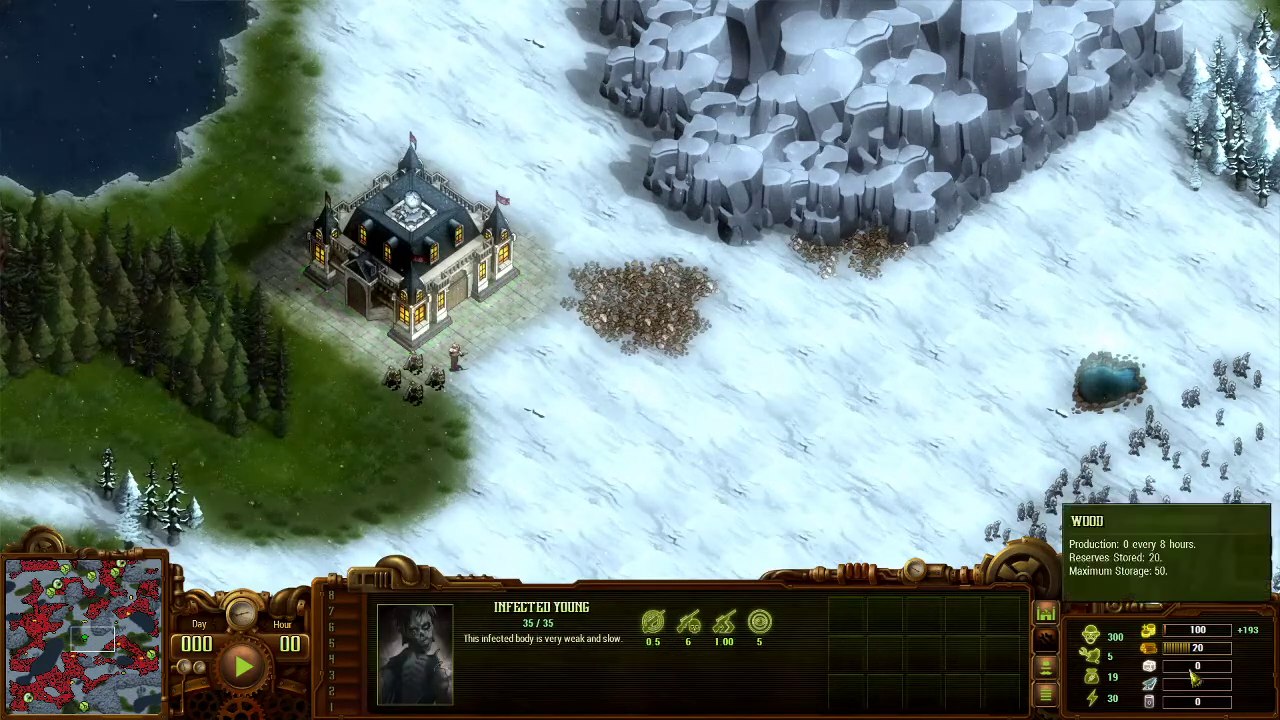
click(415, 262)
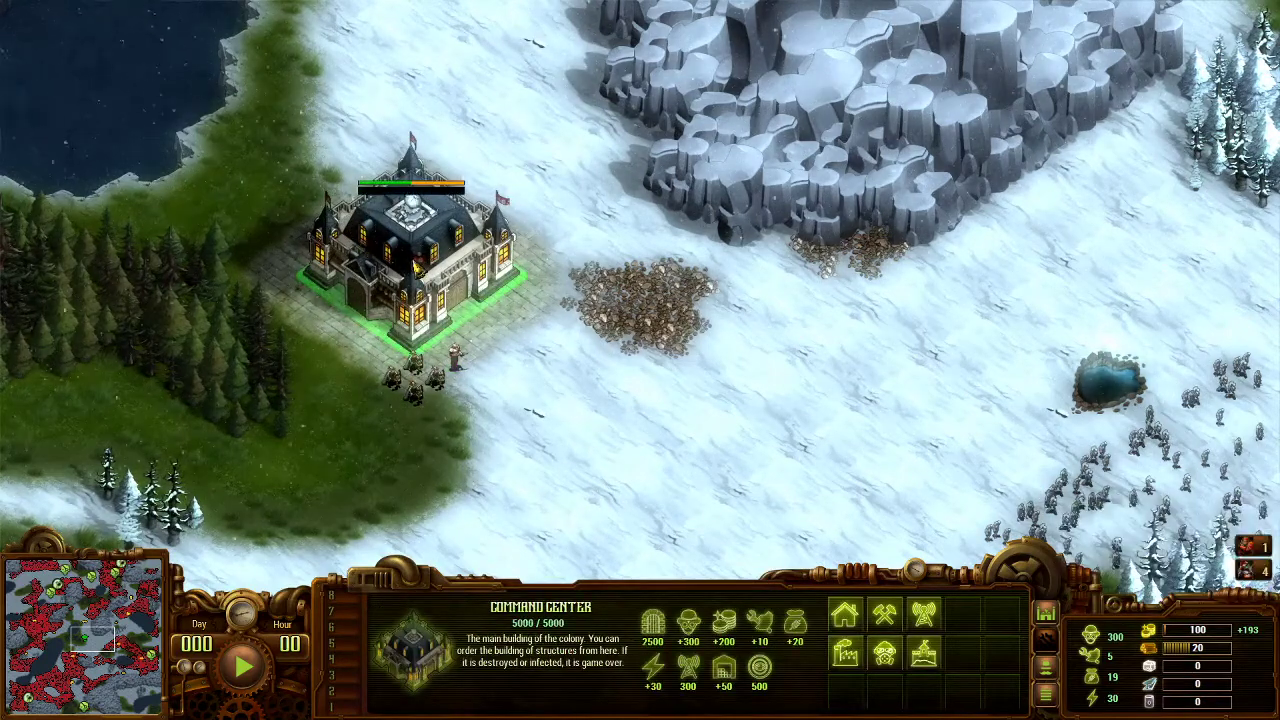
key(space)
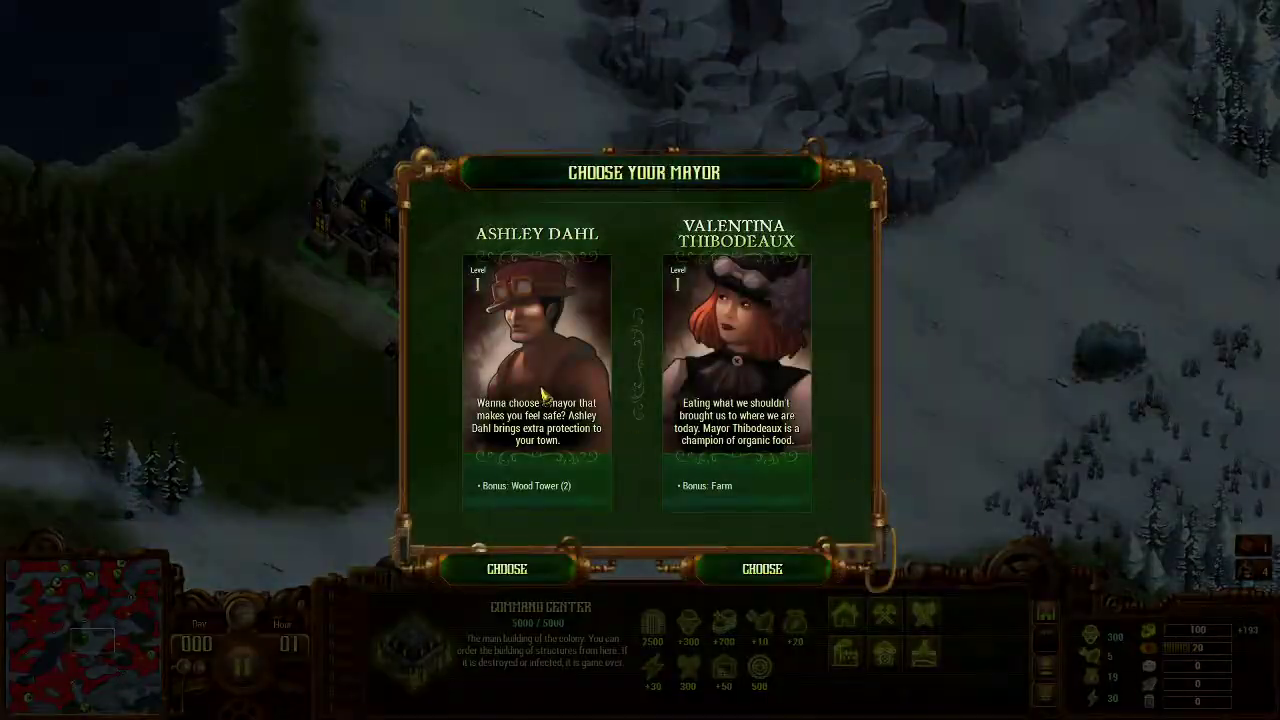
click(750, 576)
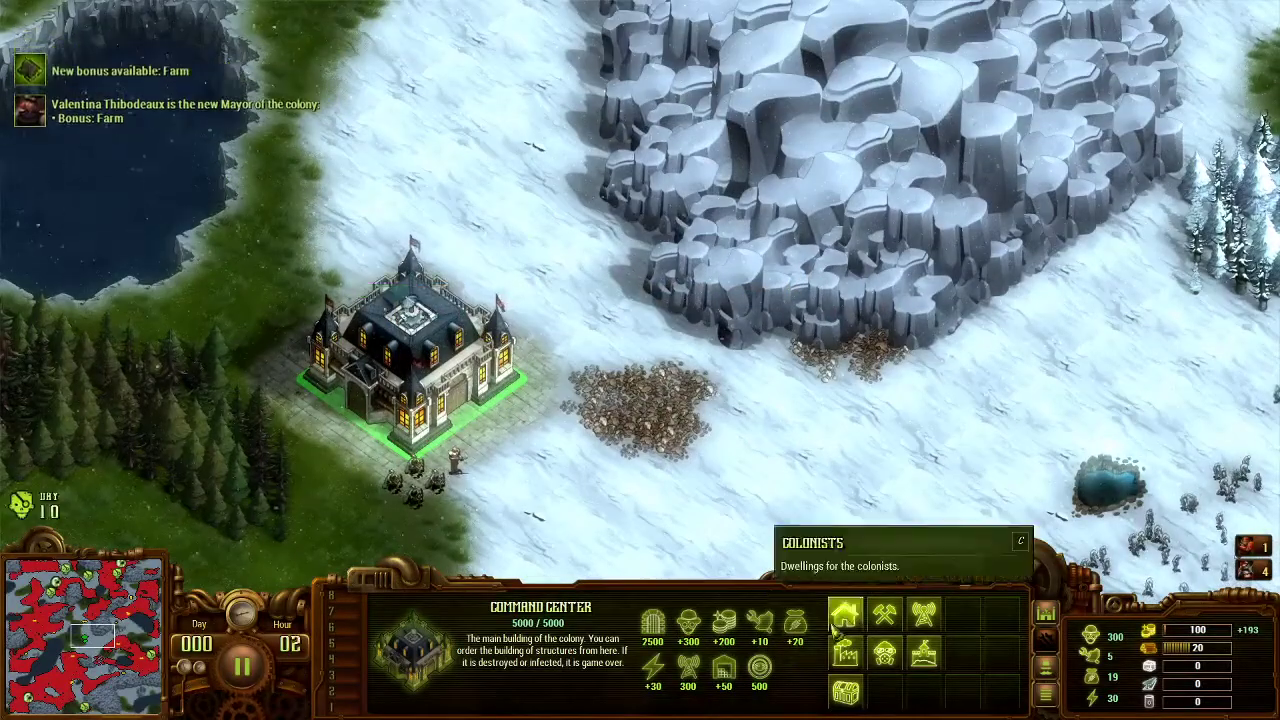
Step: Place a Tent beside the Command Center and choose the mayor adding resources storage
click(845, 614)
click(849, 617)
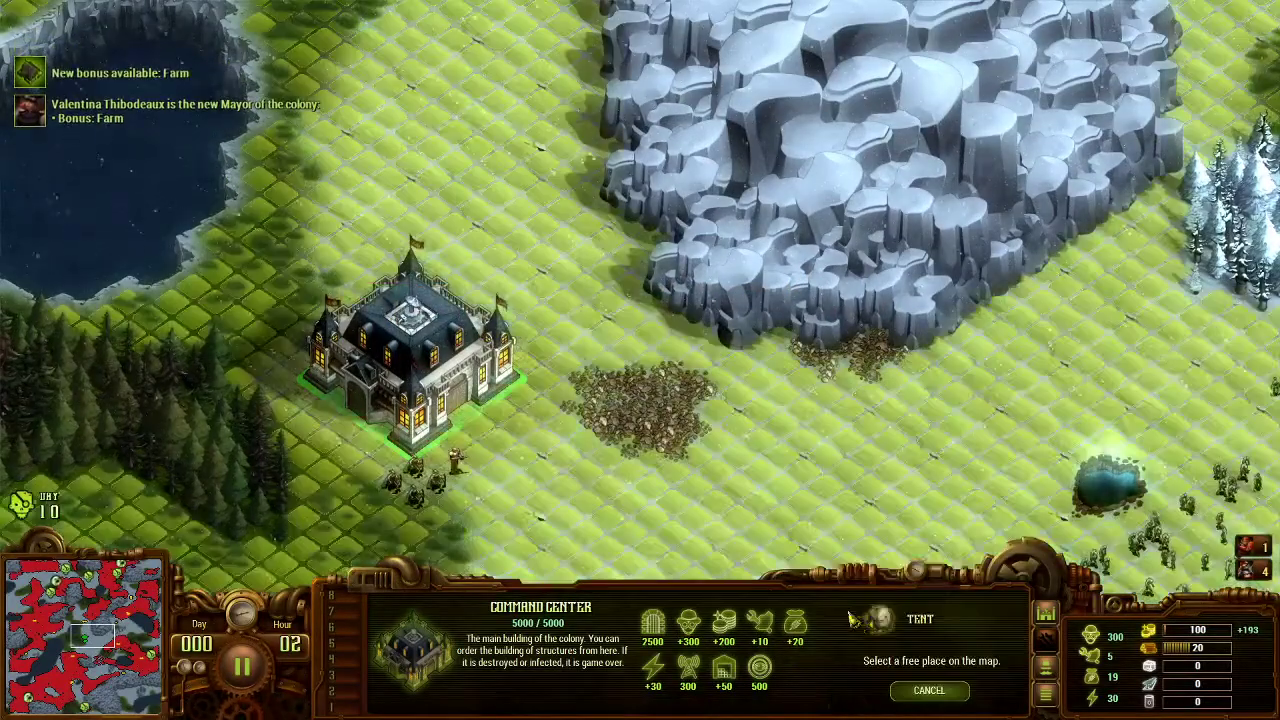
click(543, 330)
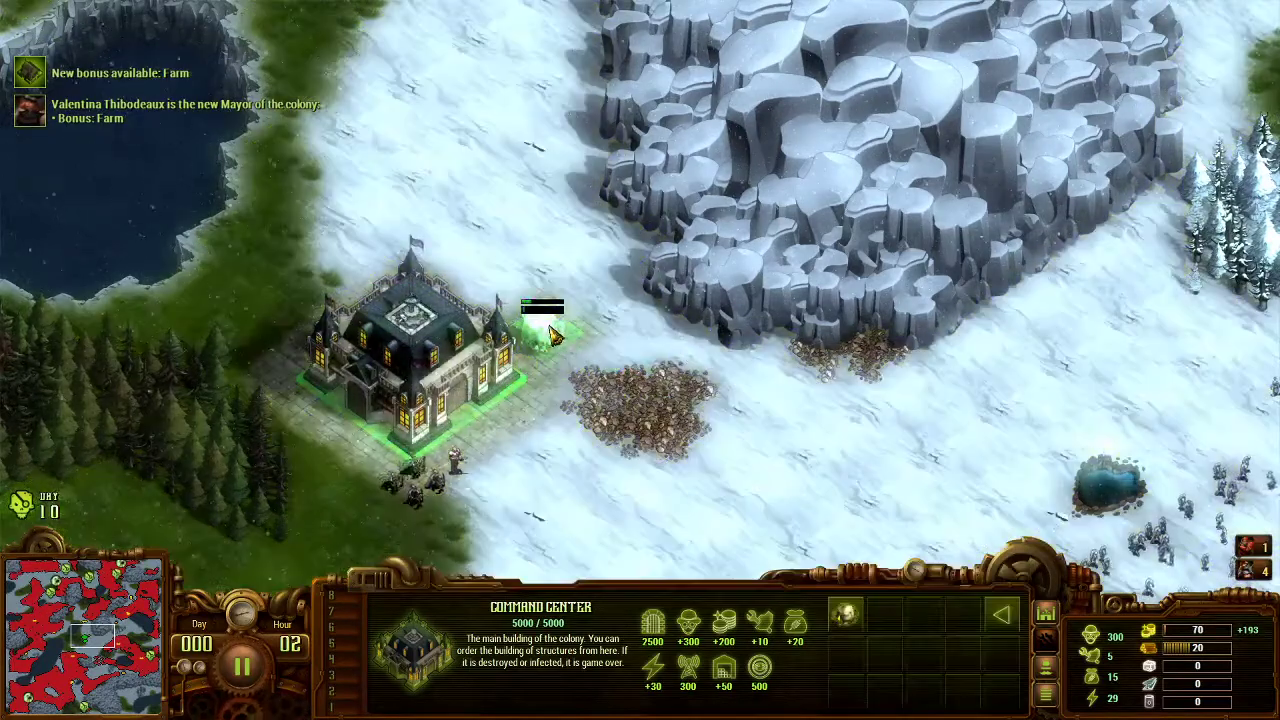
click(554, 331)
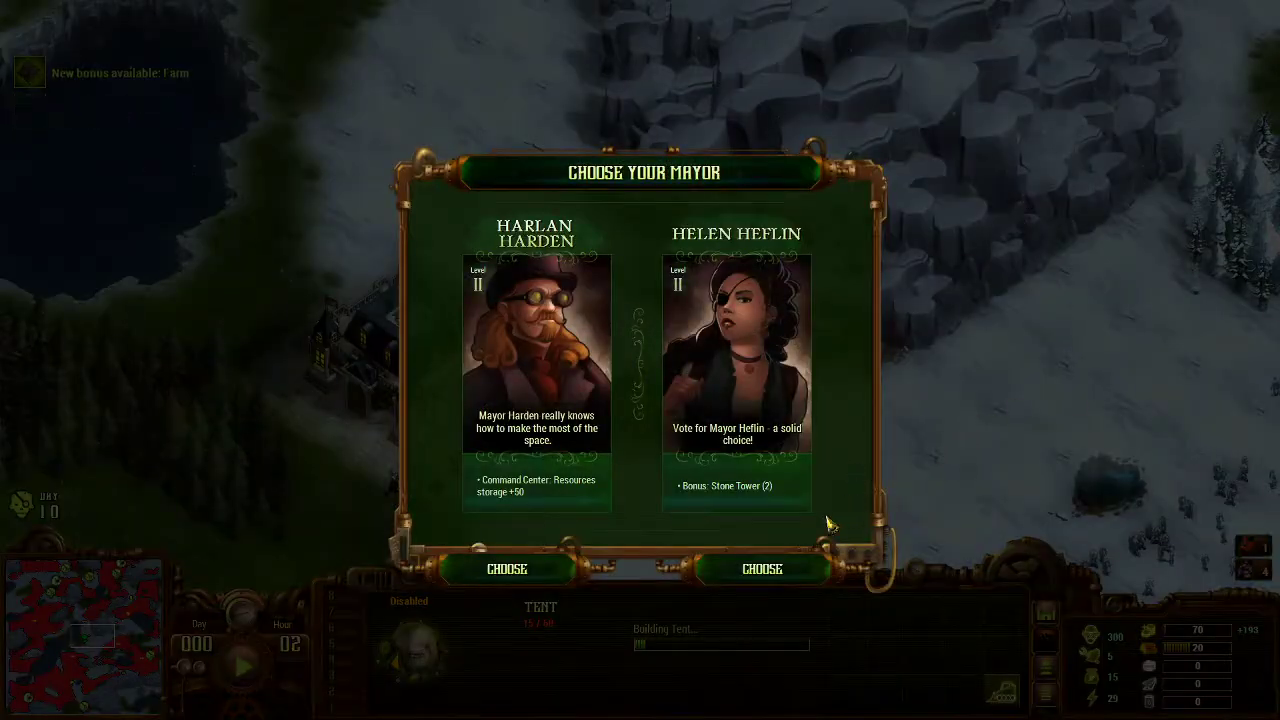
click(552, 568)
key(alt+Tab)
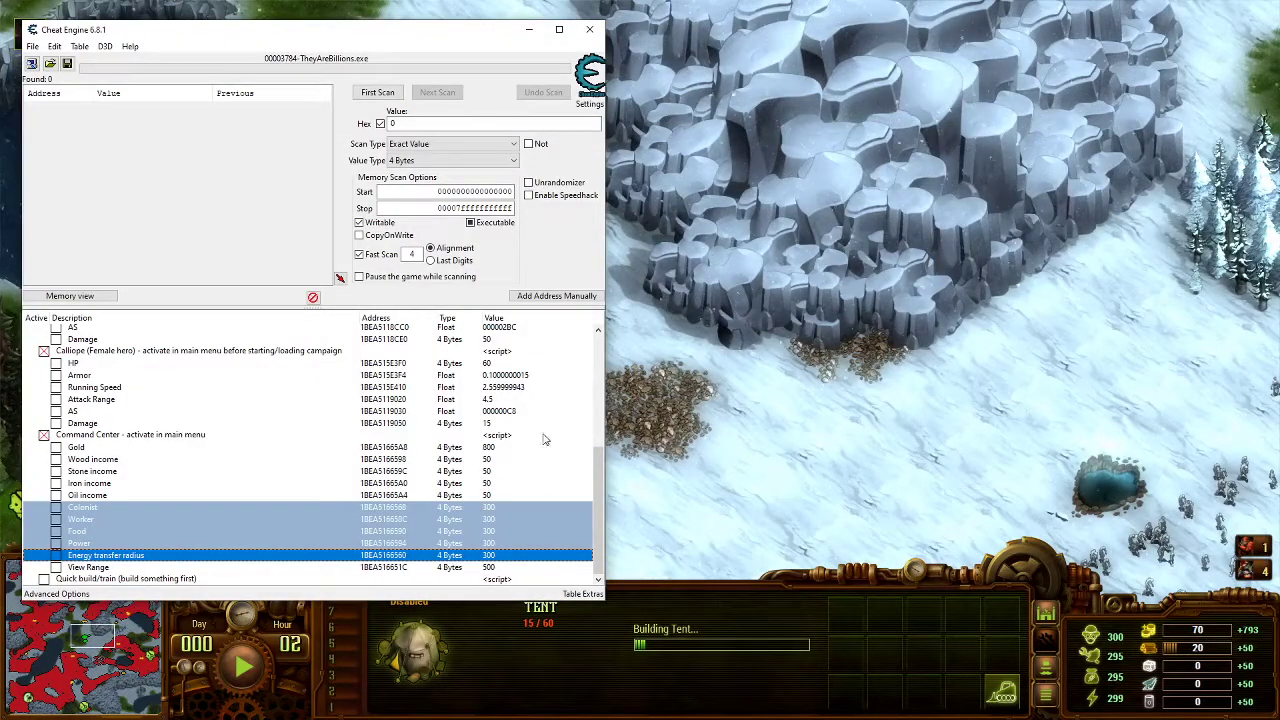
Step: Enable the Quick build/train cheat and return to the game, its Tent at 15/60
click(85, 582)
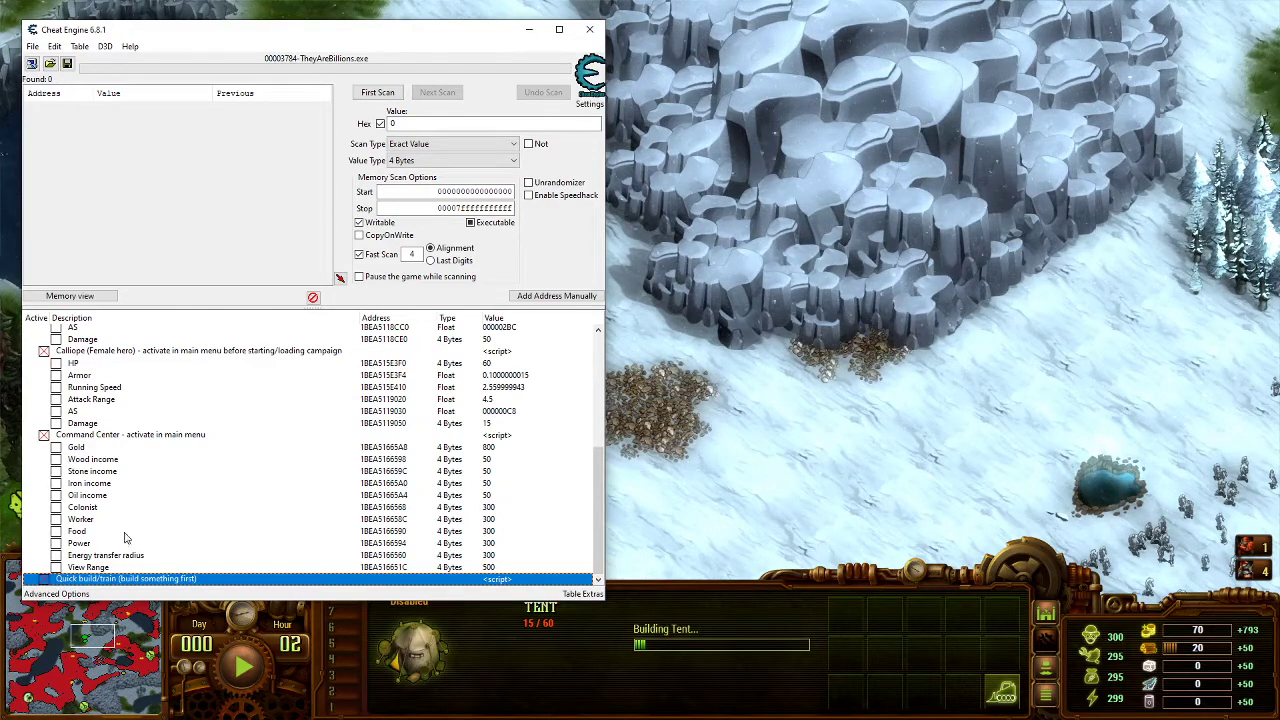
click(730, 480)
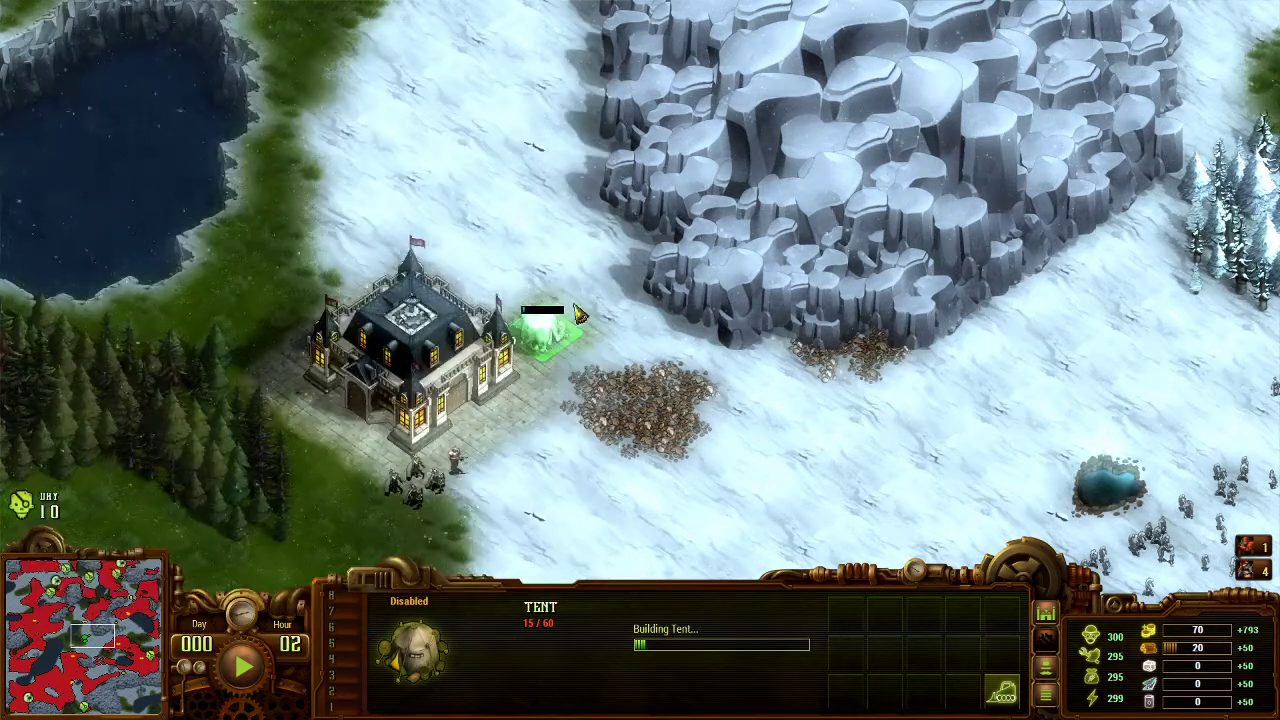
Step: Unpause the game and place two more tents beside the Command Center
key(space)
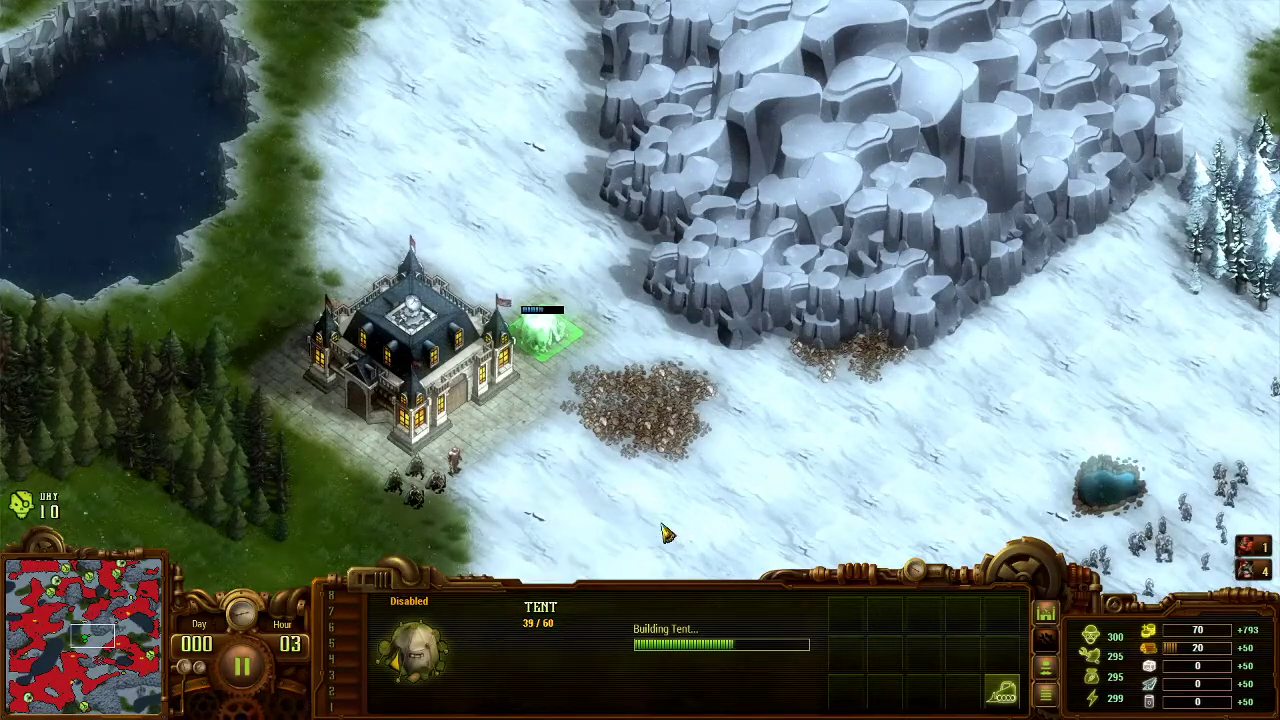
click(1045, 612)
click(846, 615)
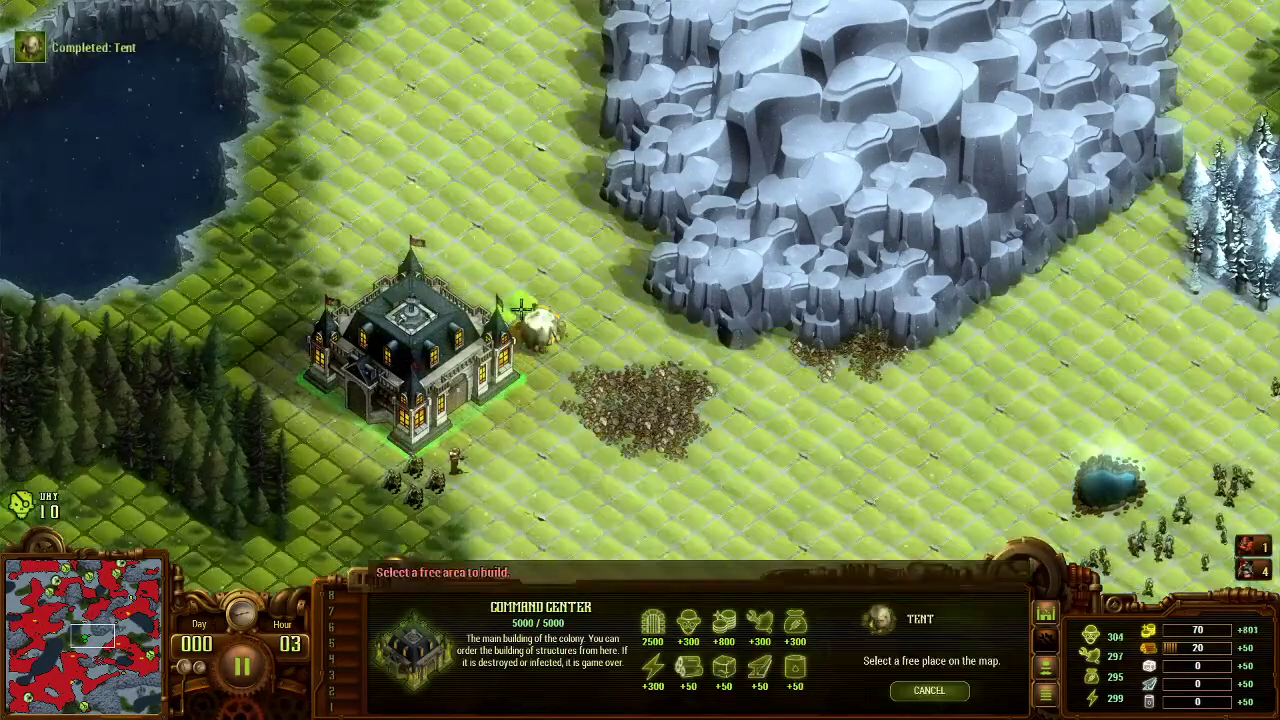
click(497, 288)
click(452, 263)
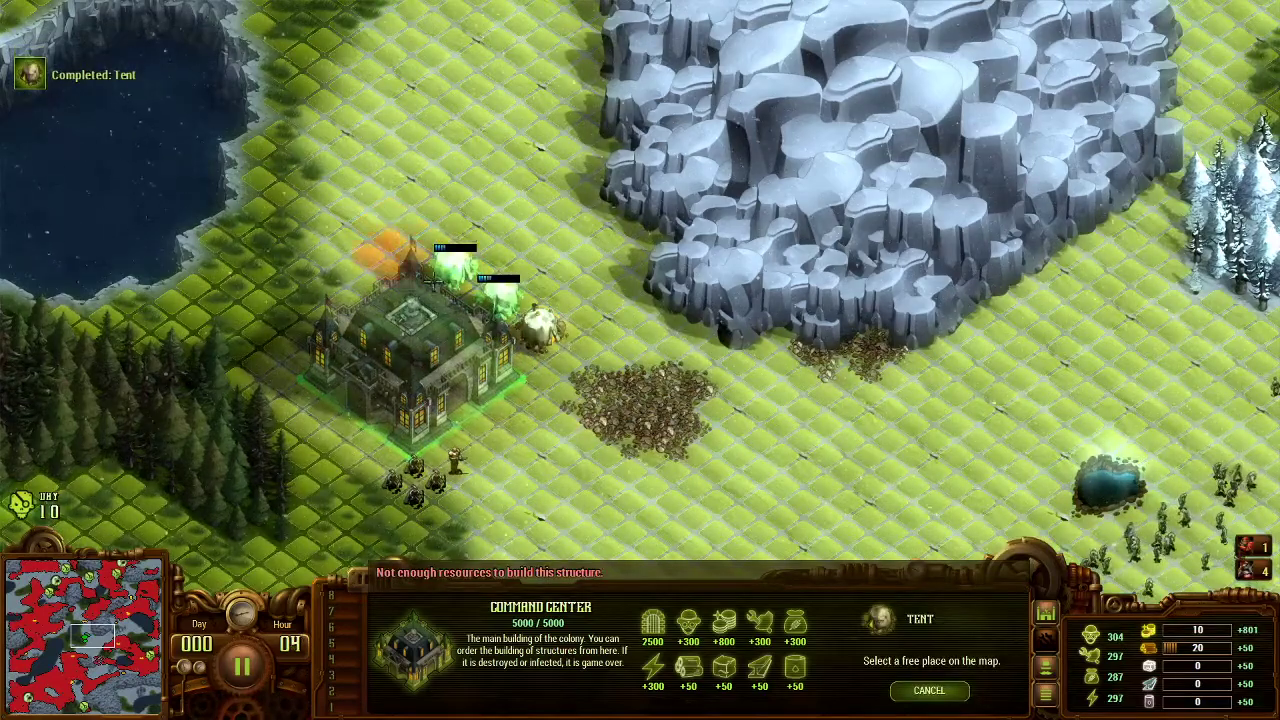
right_click(575, 430)
Step: Pan the map toward the northern cliffs and pause the game again
key(w)
key(s)
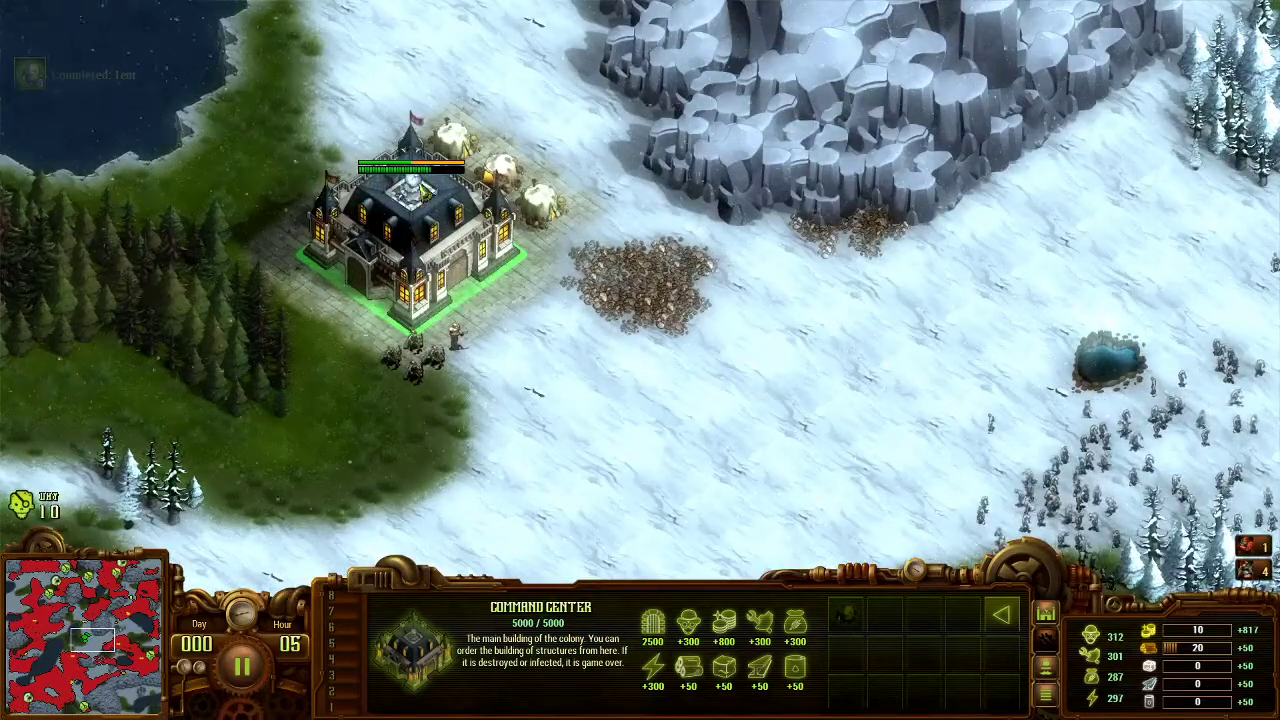
key(w)
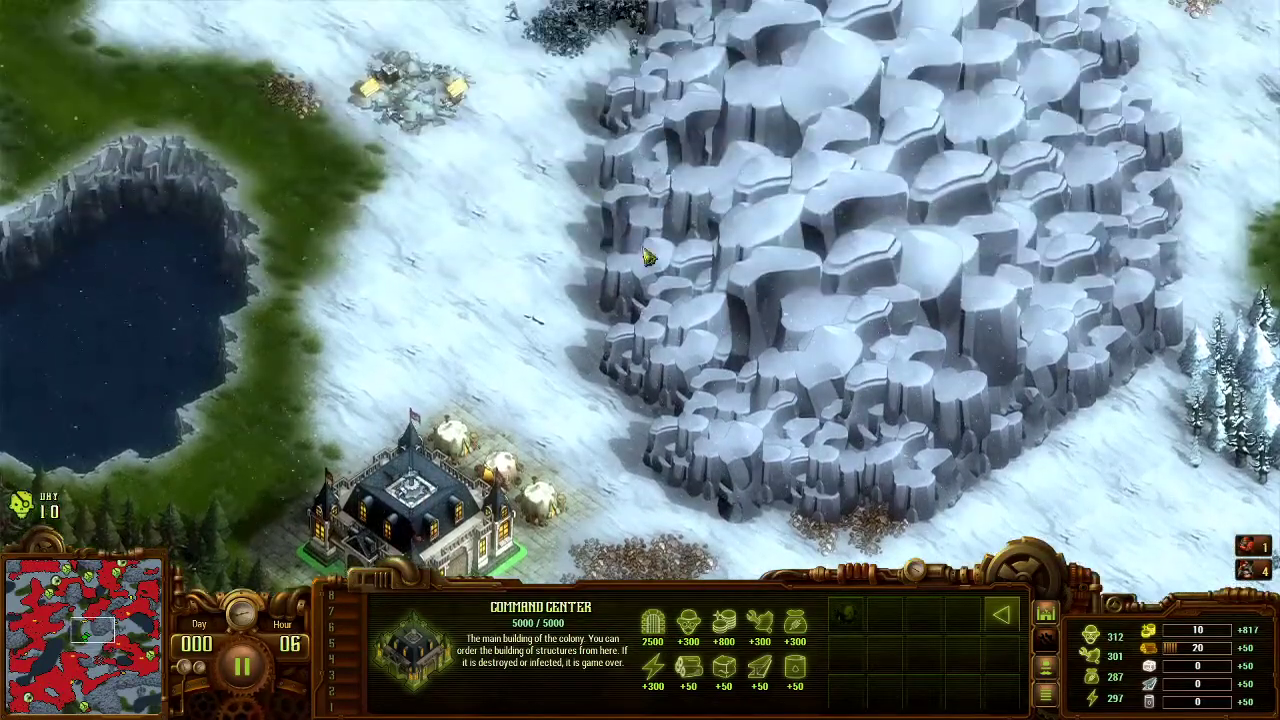
key(space)
Step: In Cheat Engine, scroll the table up and open the Sniper HP value, closing it unchanged
key(alt+Tab)
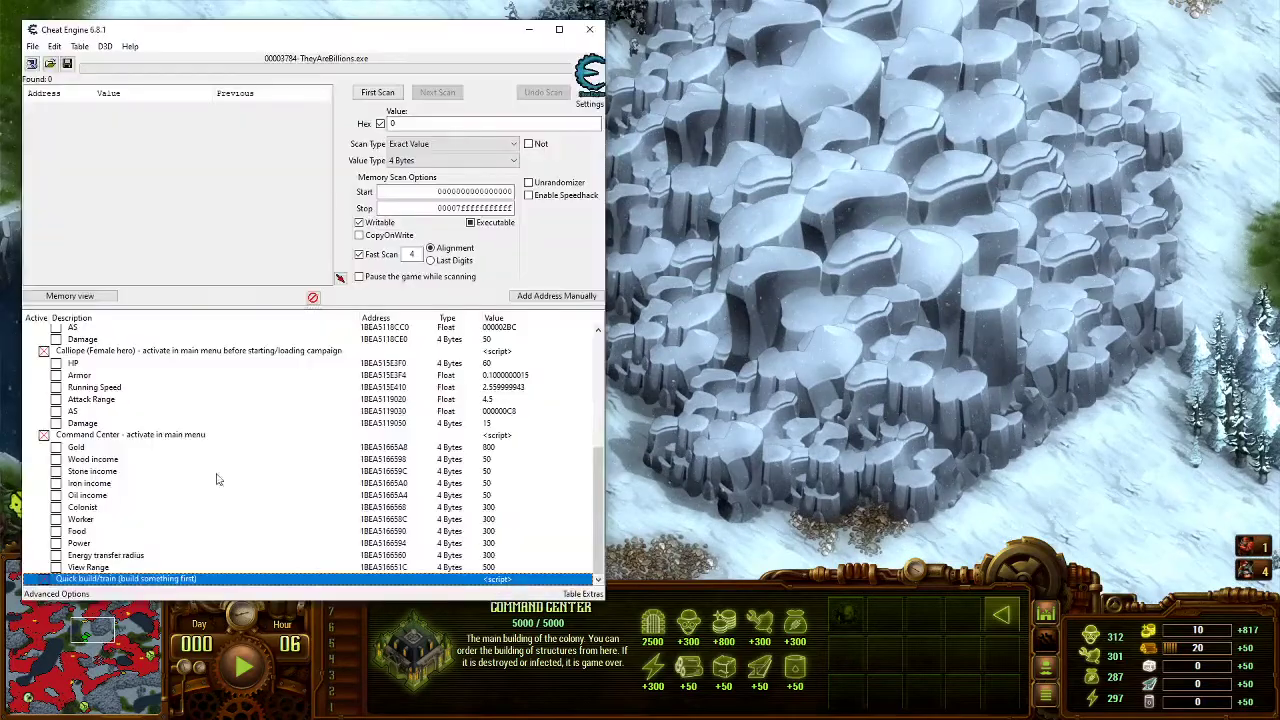
scroll(80, 505, up, 1)
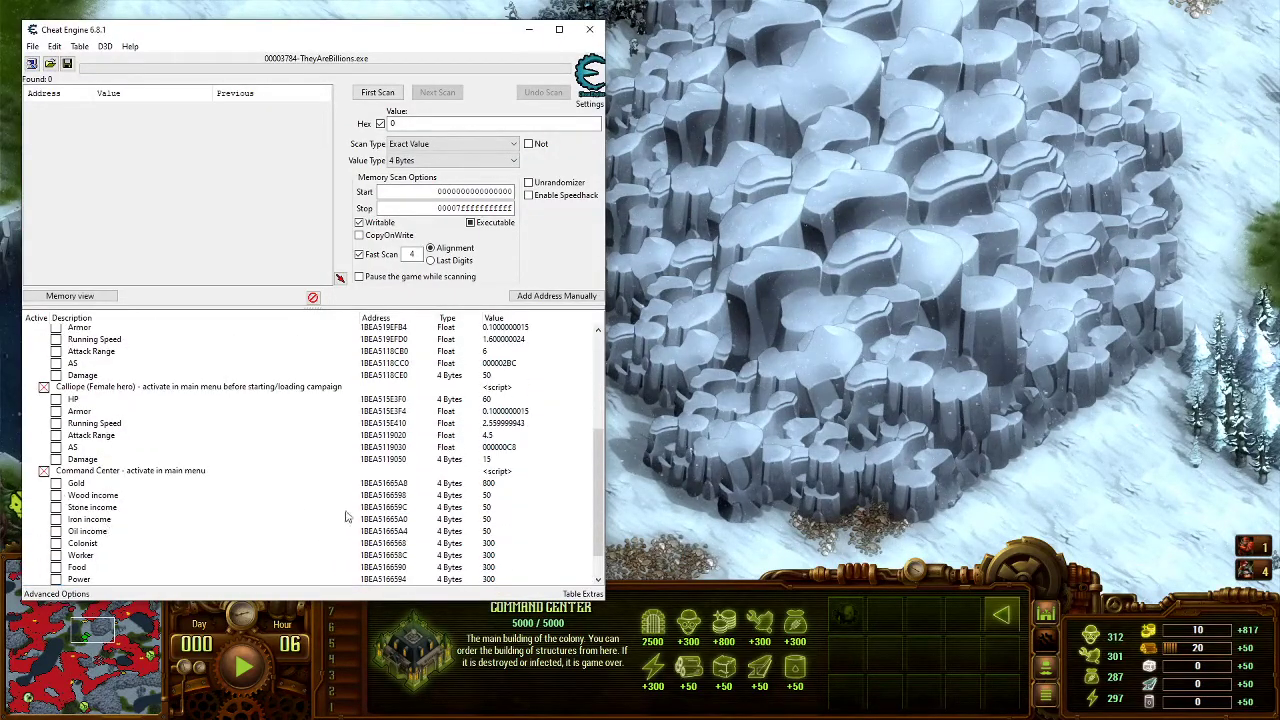
scroll(378, 531, up, 5)
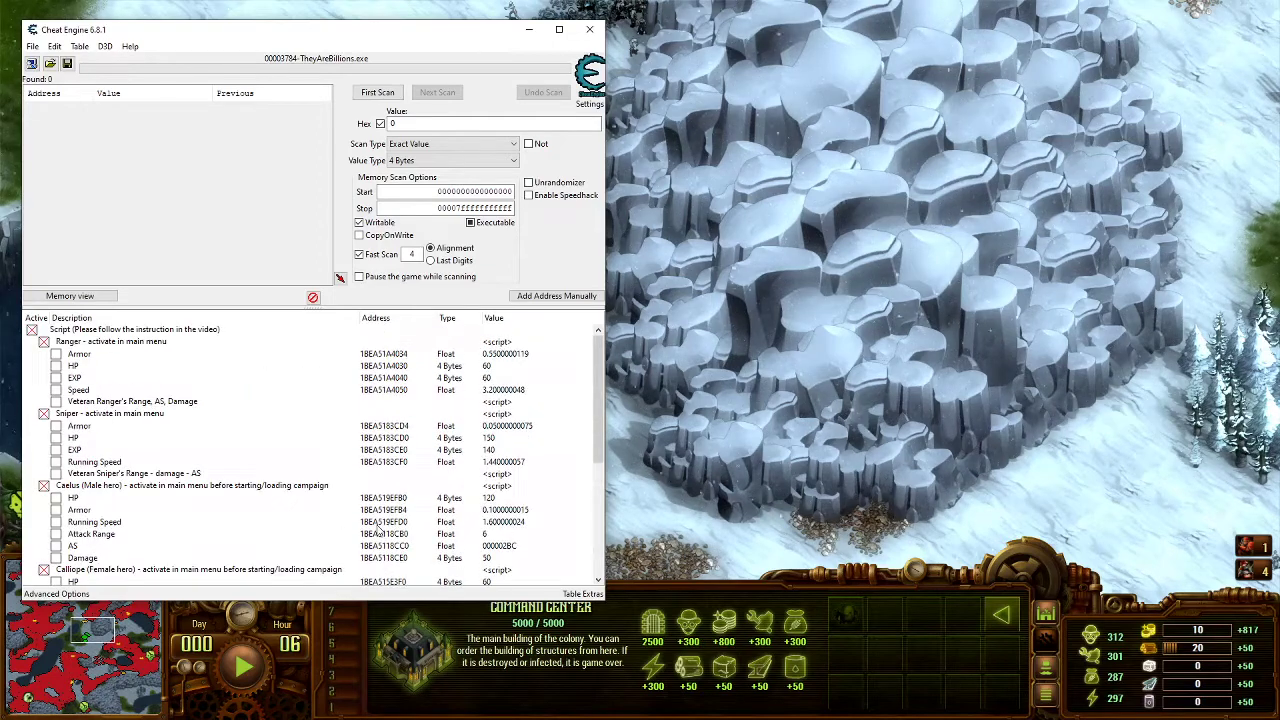
double_click(490, 445)
click(785, 392)
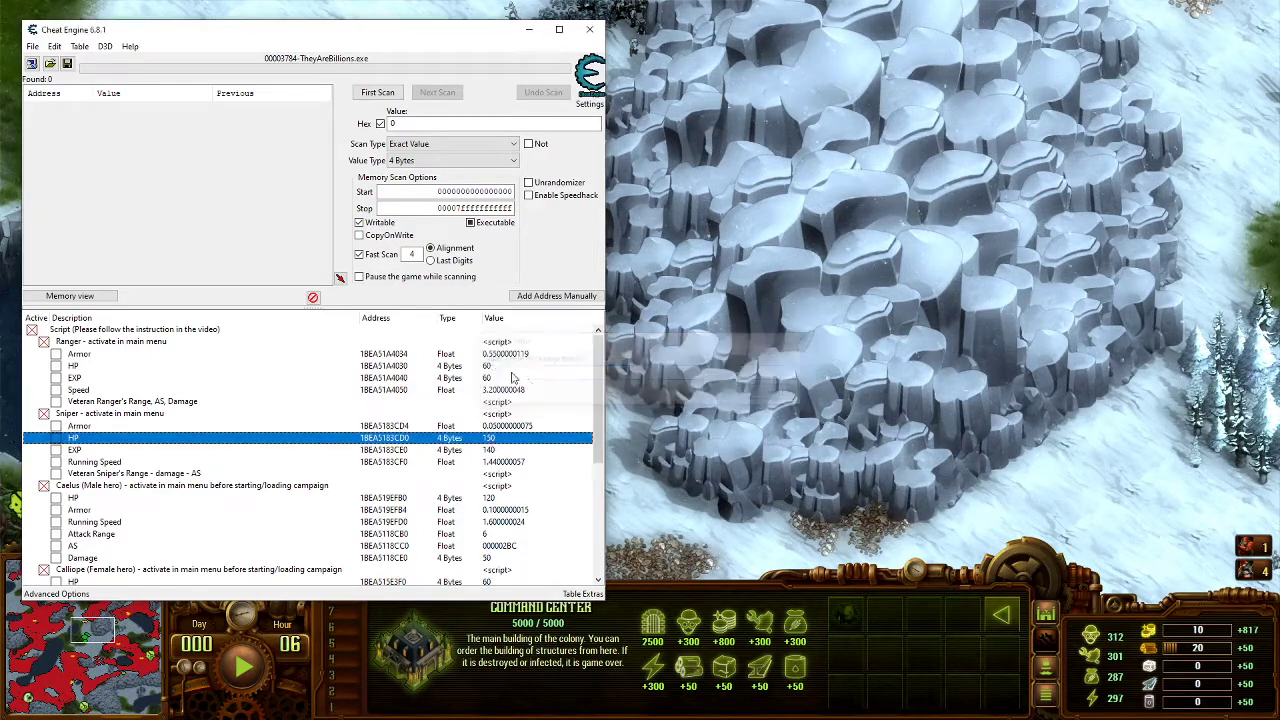
Step: Set Ranger HP to 10 and check a Ranger in the game shows 60 / 10 life
double_click(490, 366)
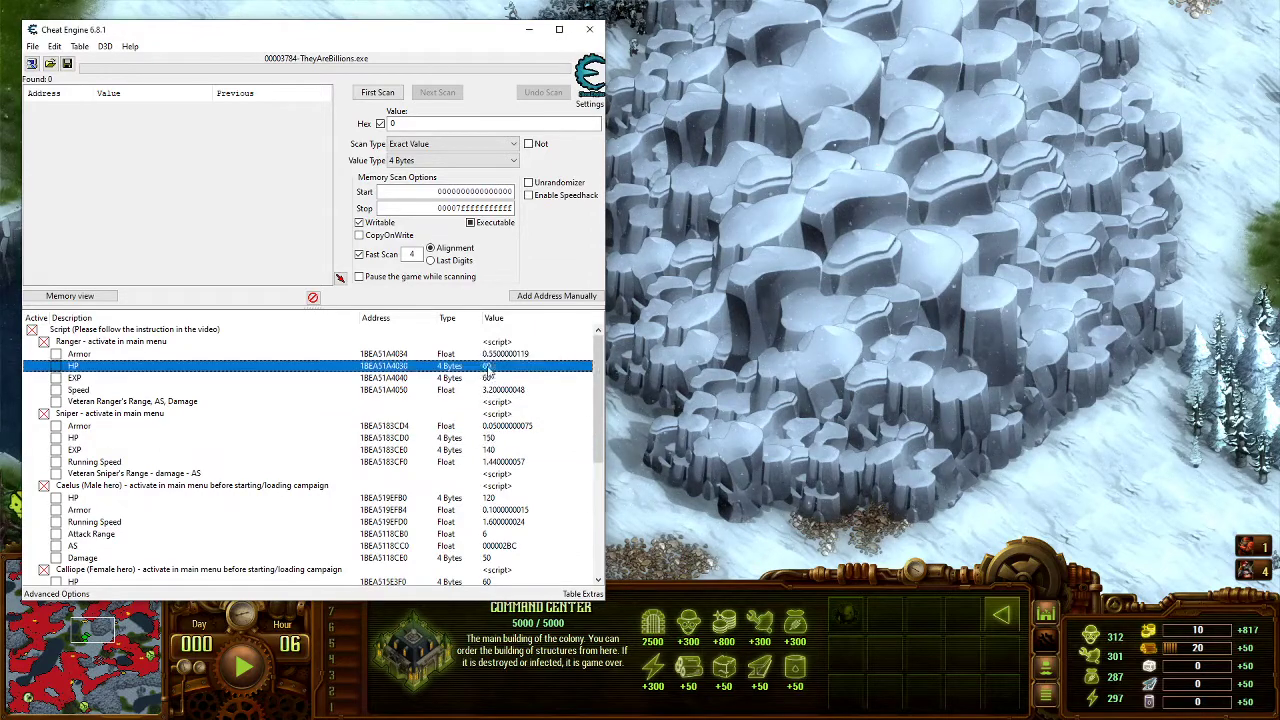
click(722, 392)
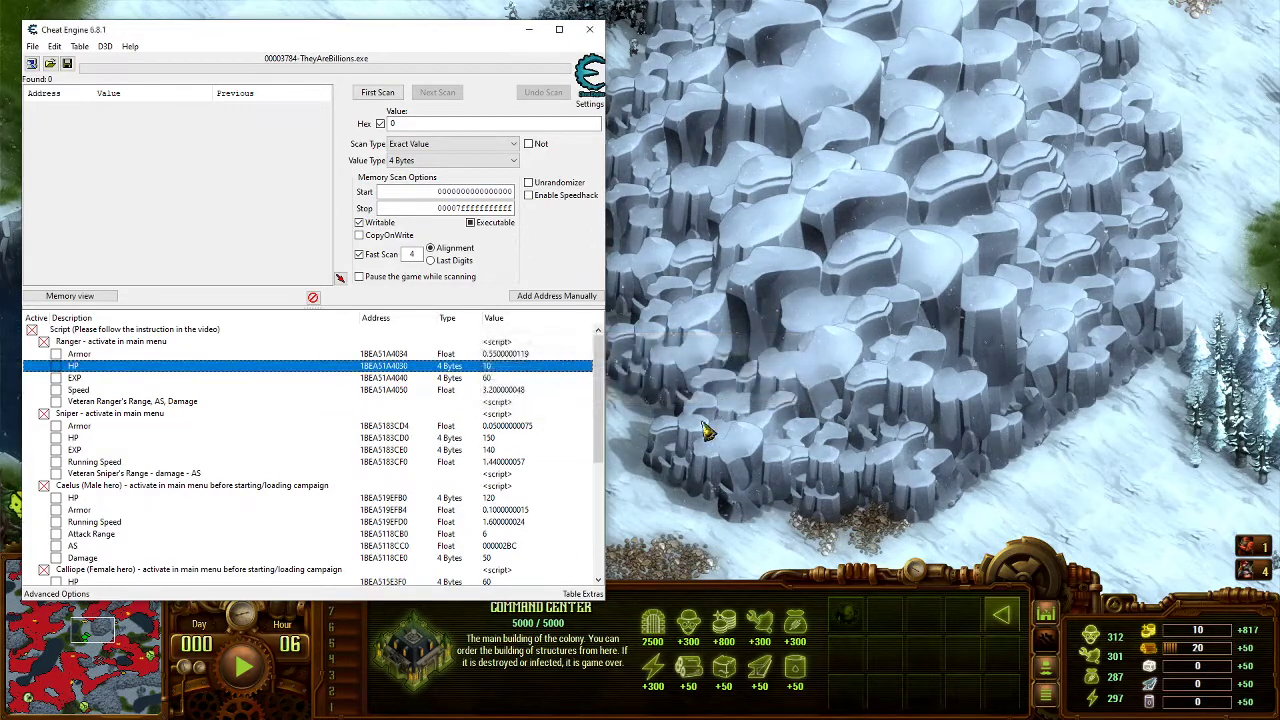
click(705, 430)
click(441, 505)
mouse_move(555, 630)
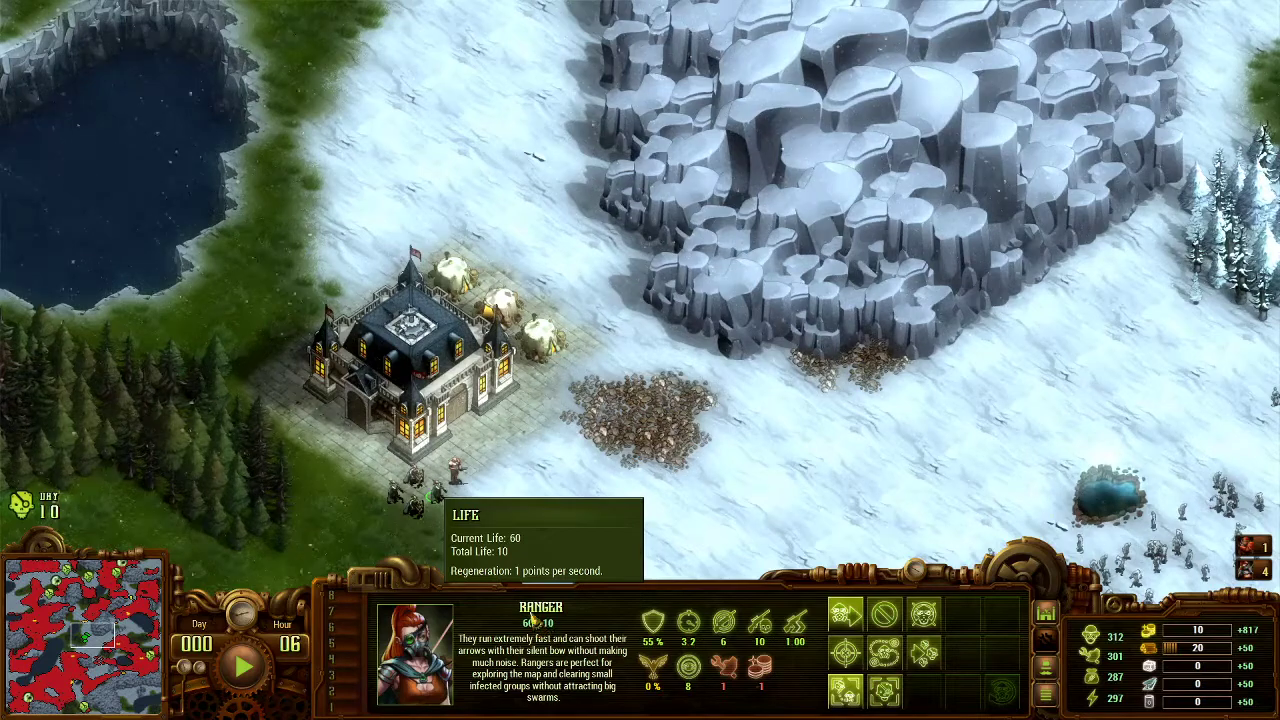
Step: Back in Cheat Engine, inspect the Gold entry at 800 without changing it, then scroll the table to the top
key(Right)
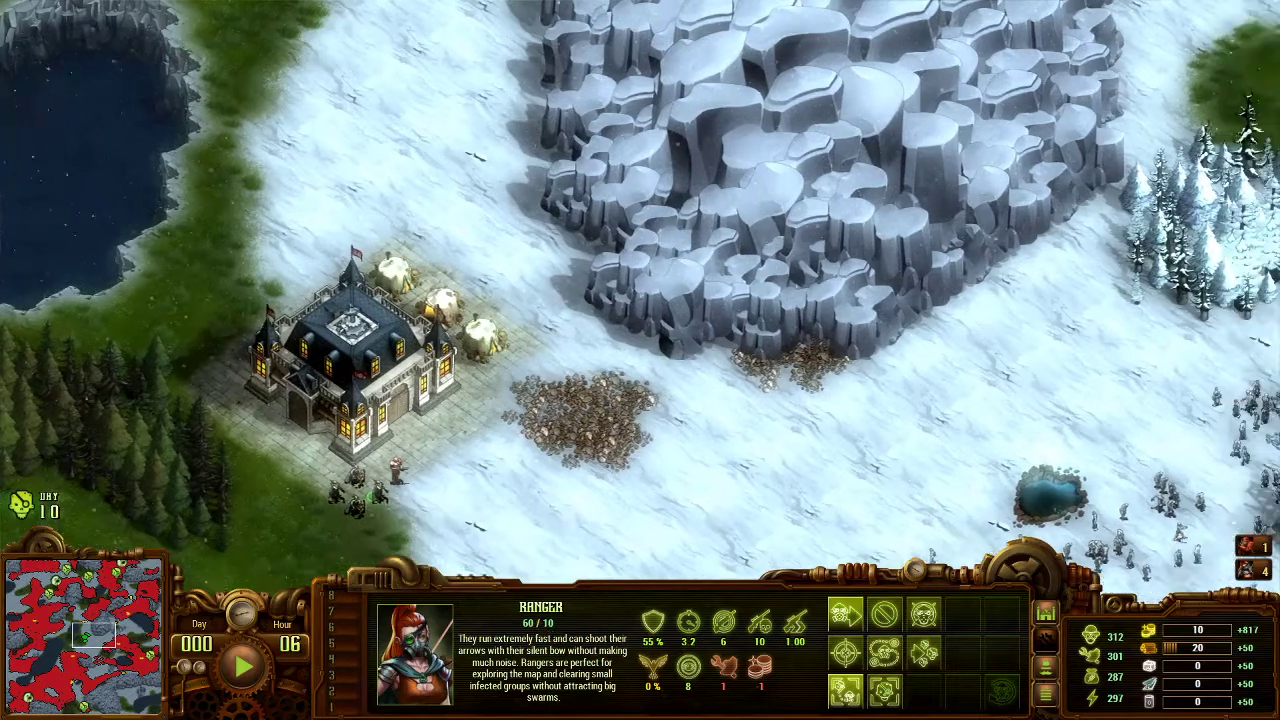
key(alt+Tab)
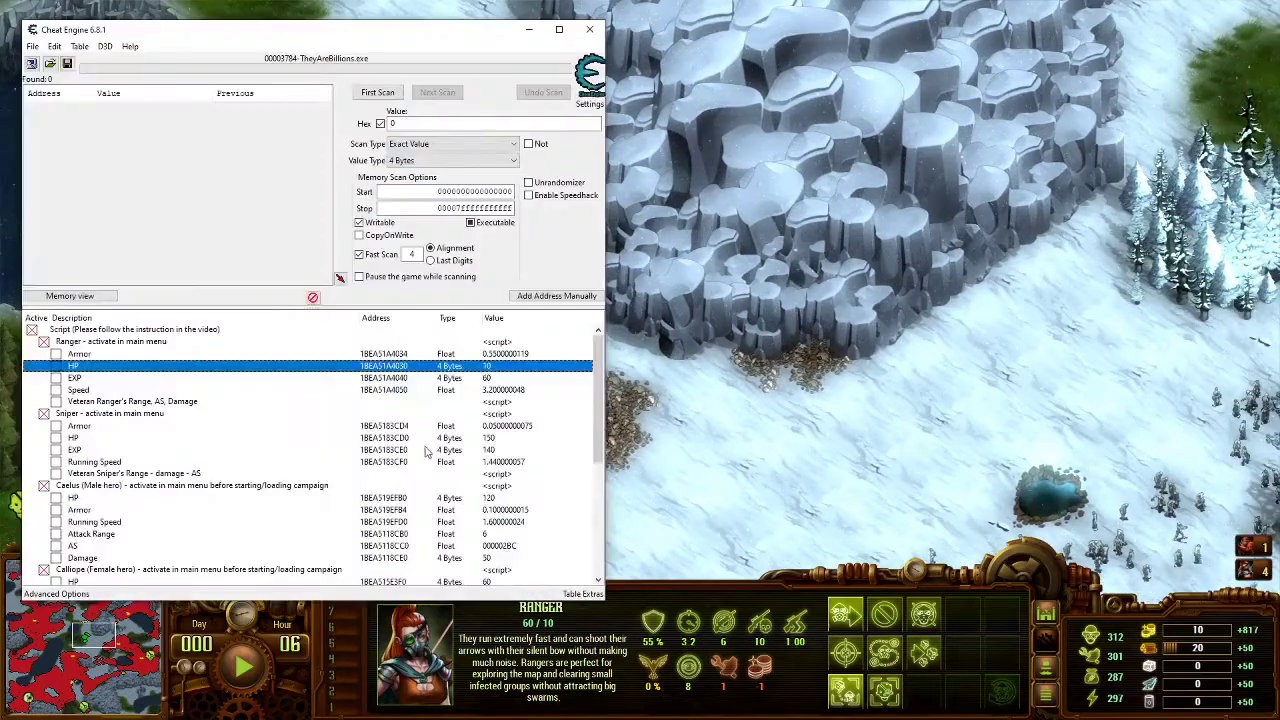
scroll(444, 455, down, 5)
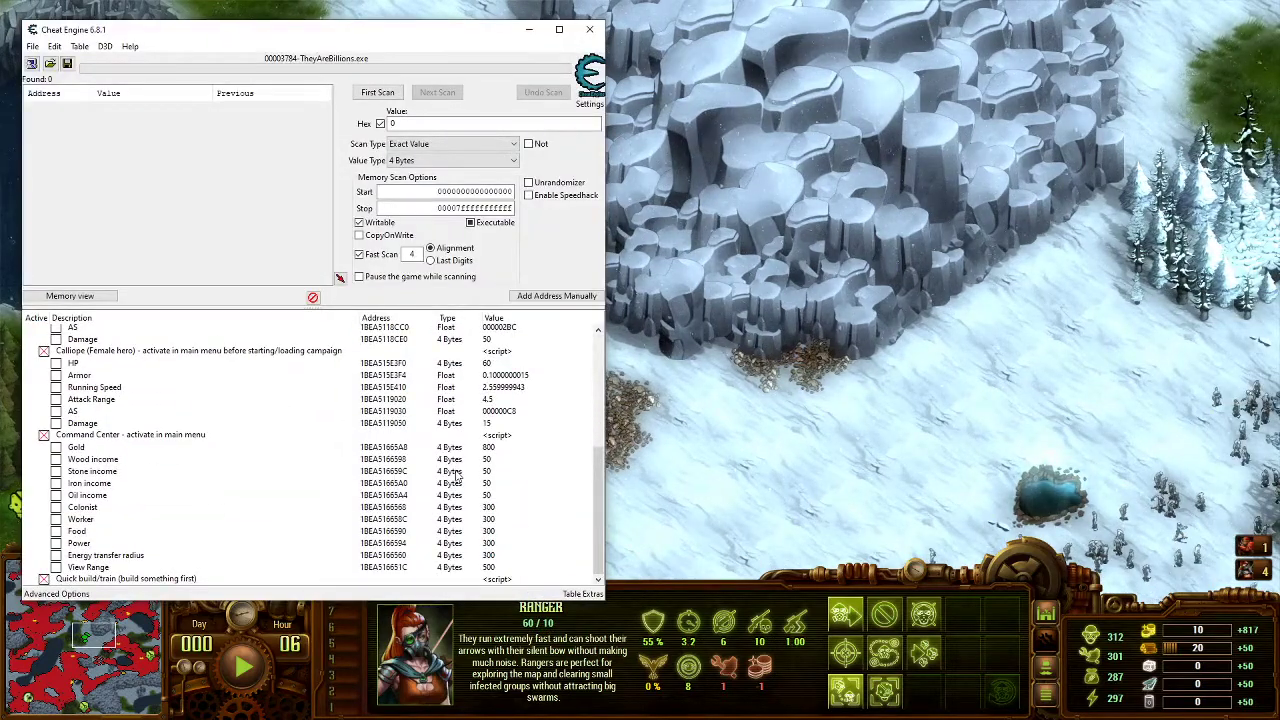
shift+click(491, 450)
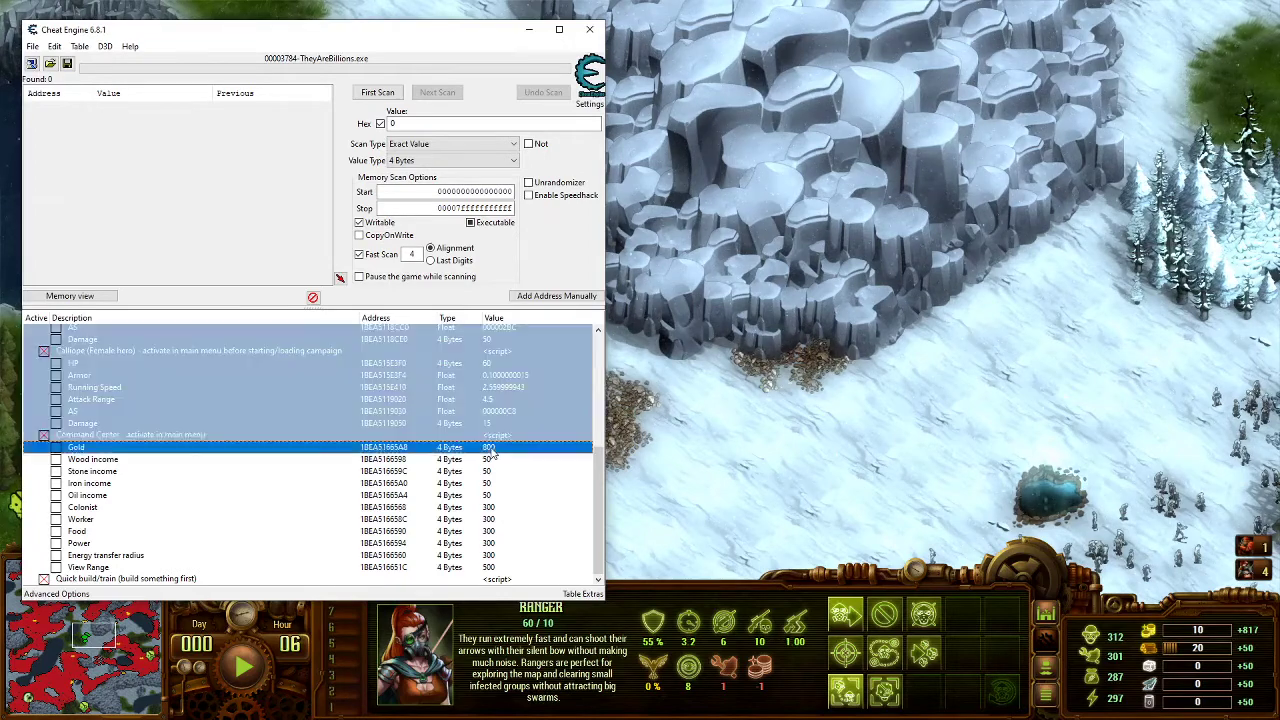
double_click(491, 452)
key(Escape)
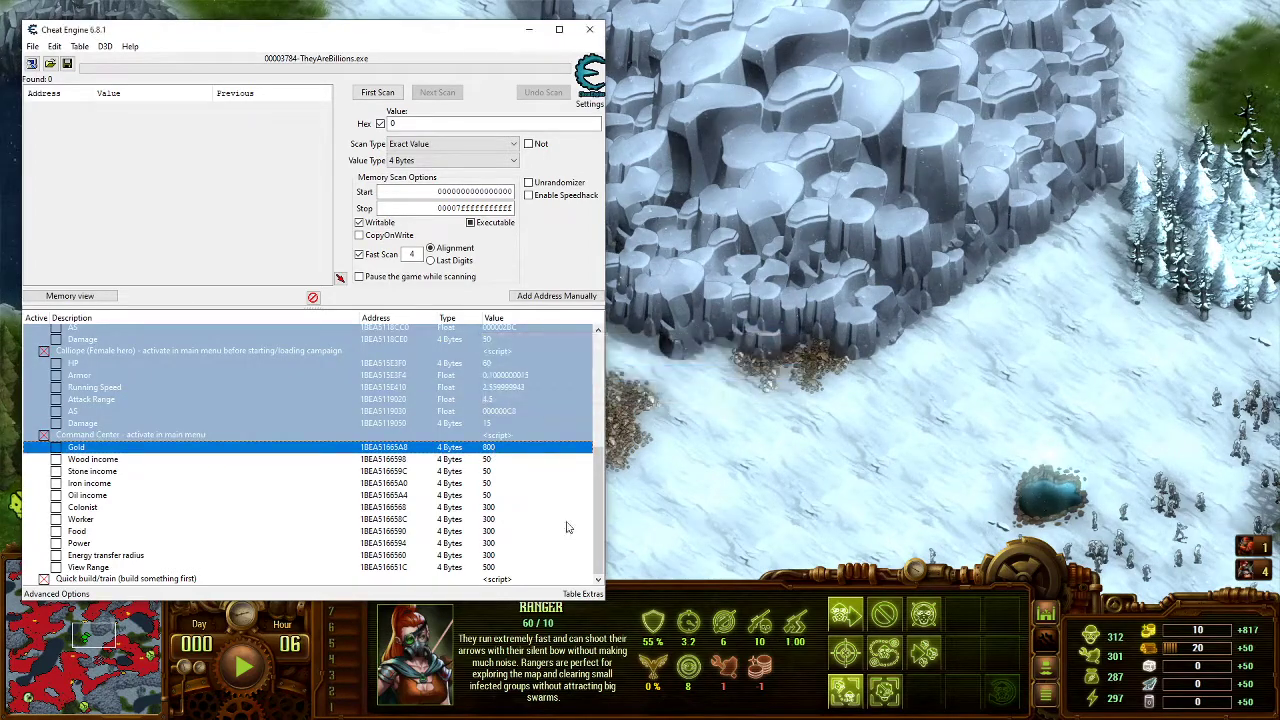
click(555, 522)
click(497, 450)
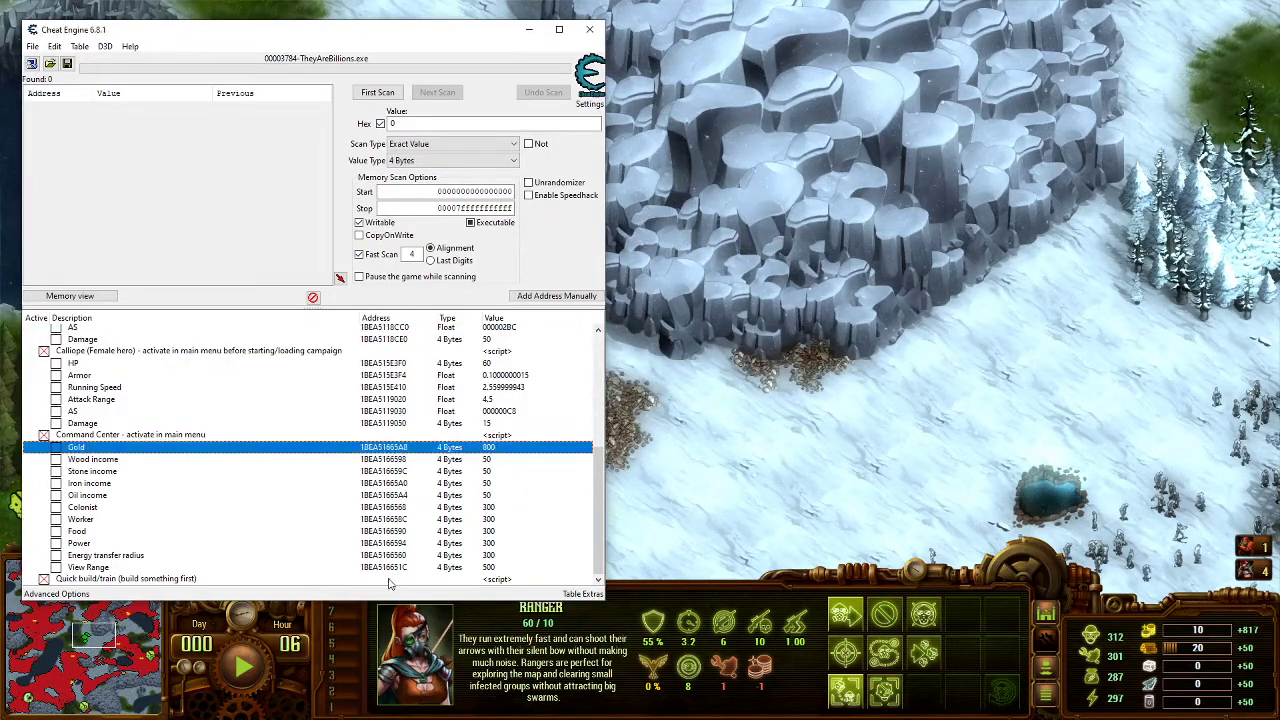
scroll(172, 479, up, 6)
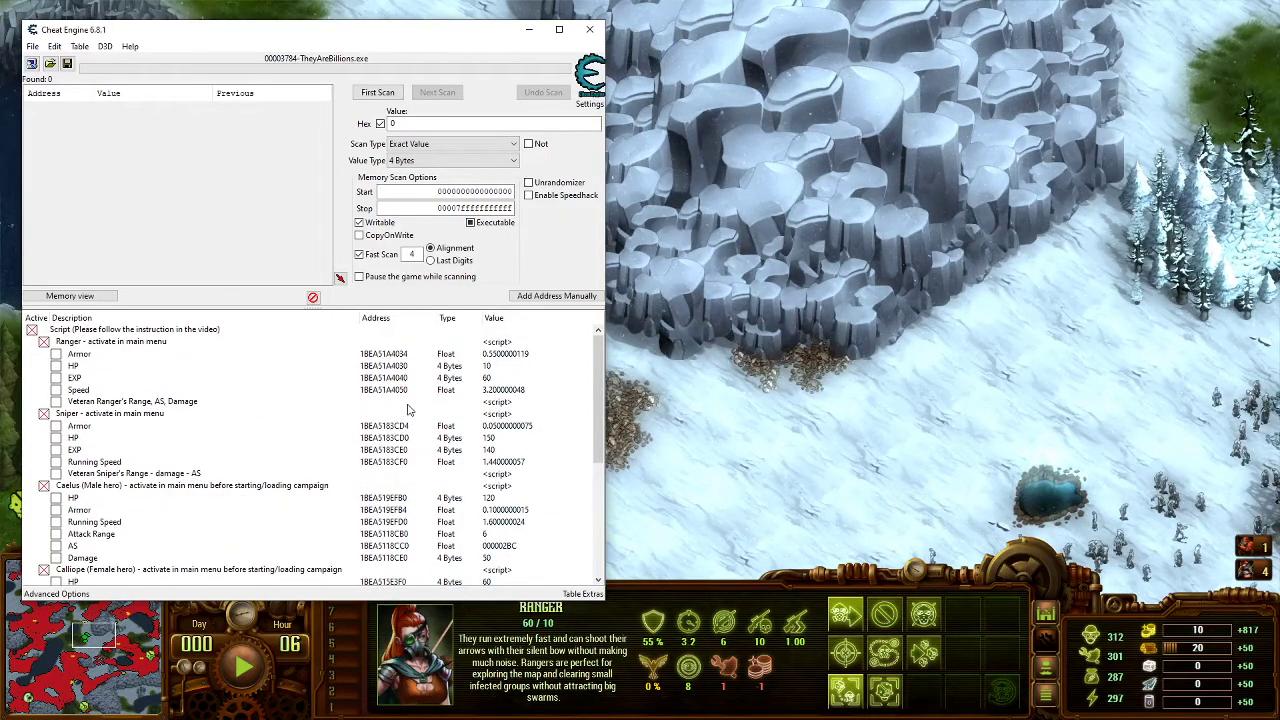
Step: Bring They Are Billions forward and pan the camera back to the base with three tents
click(699, 418)
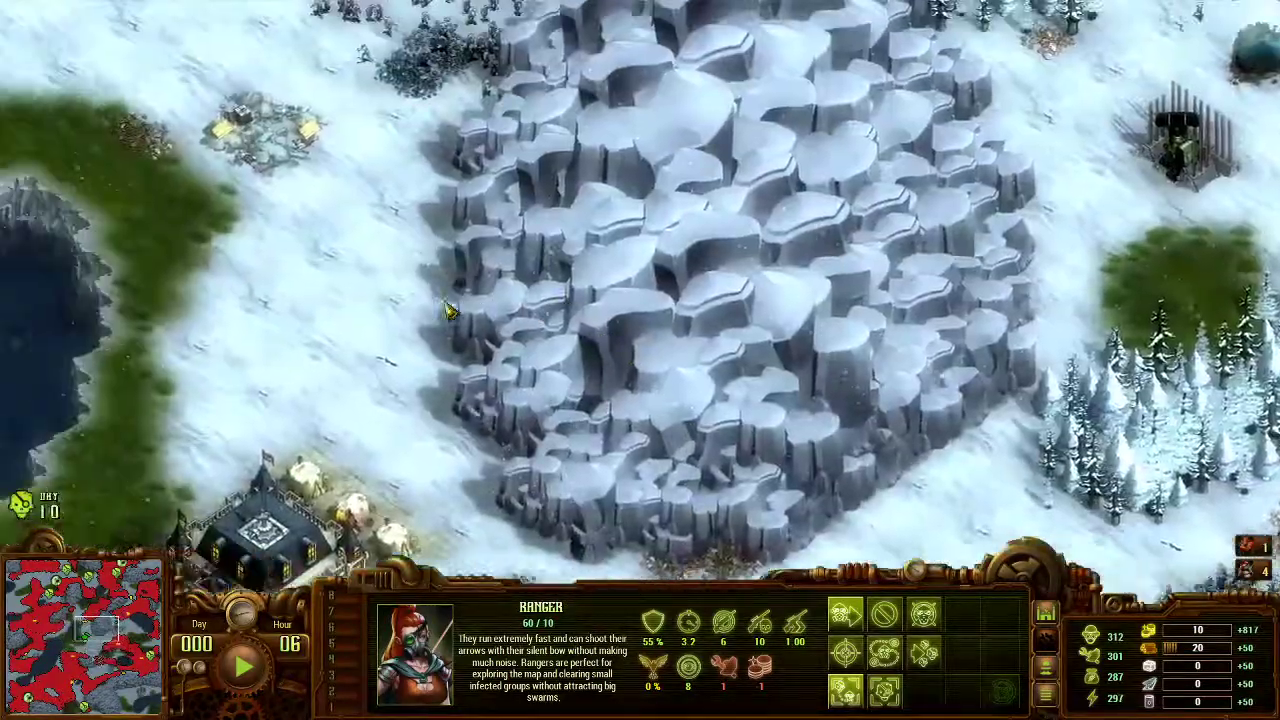
key(Left)
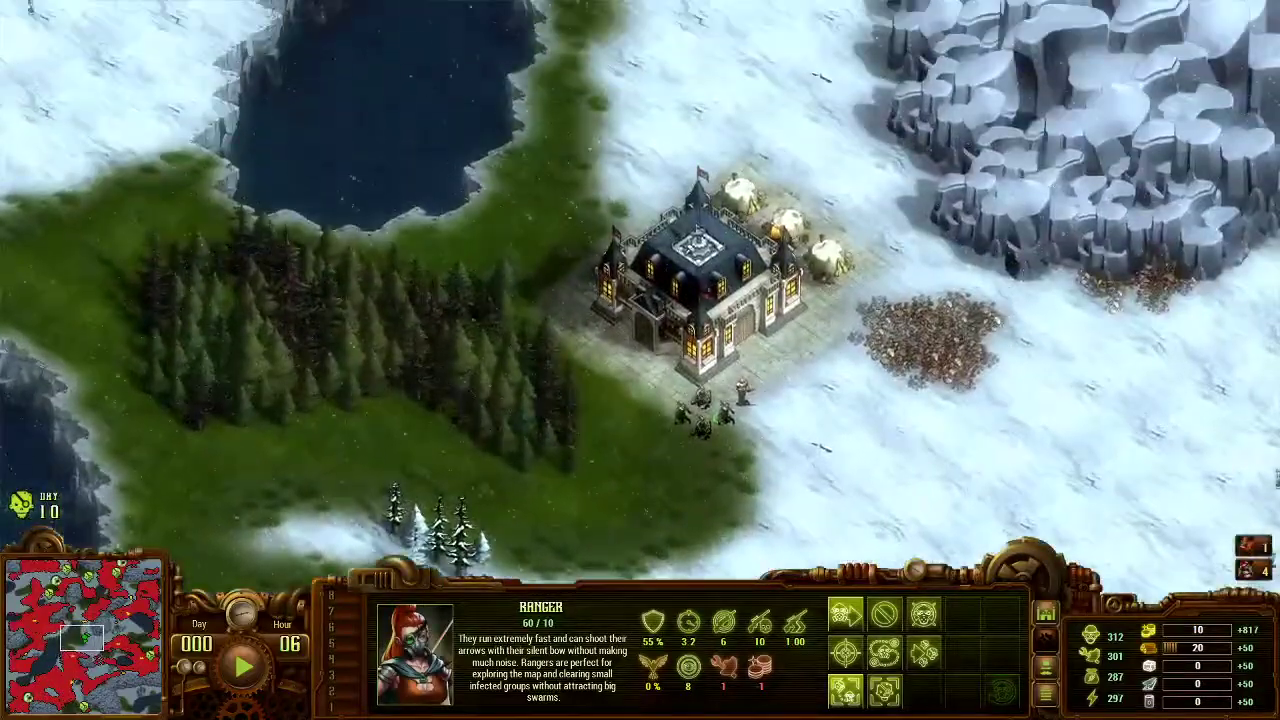